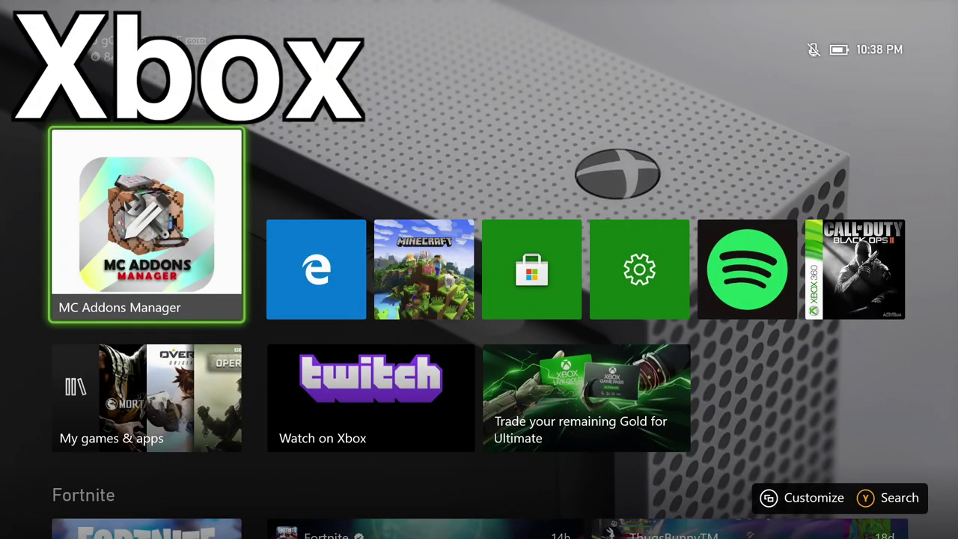
Step: Open the Store and search for "Mc addons manager"
{"action": "key", "text": "Right"}
{"action": "key", "text": "Right"}
{"action": "key", "text": "Right"}
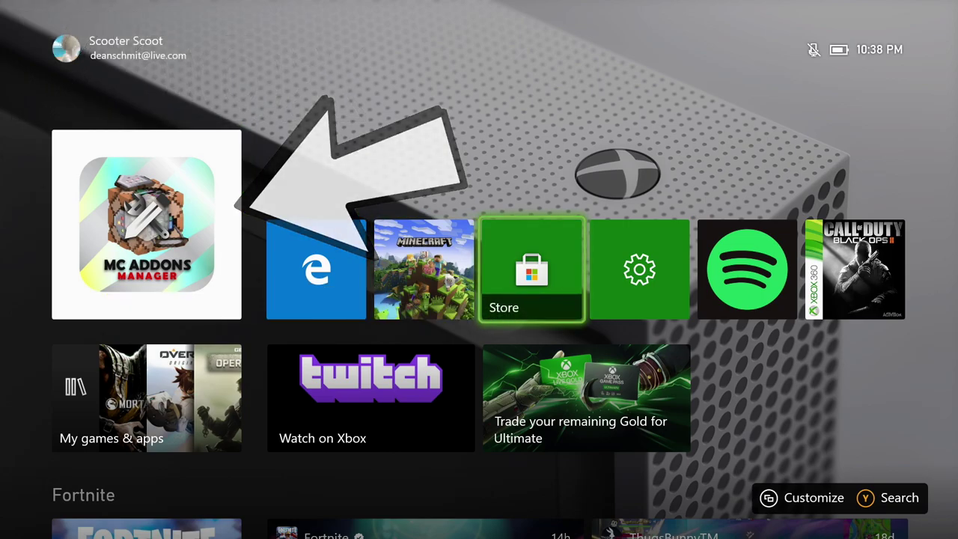
{"action": "key", "text": "Return"}
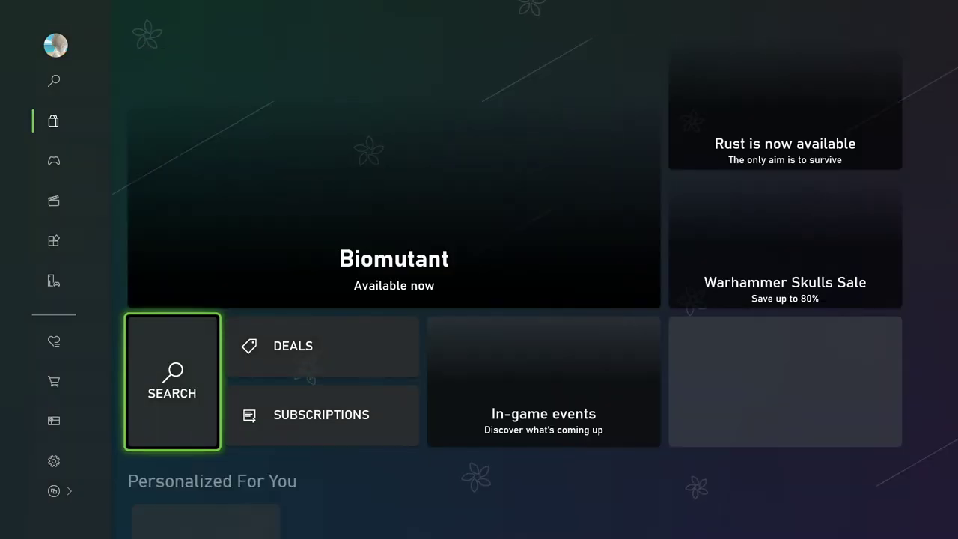
{"action": "key", "text": "Return"}
{"action": "type", "text": "Y"}
{"action": "key", "text": "BackSpace"}
{"action": "type", "text": "Mc addons manager"}
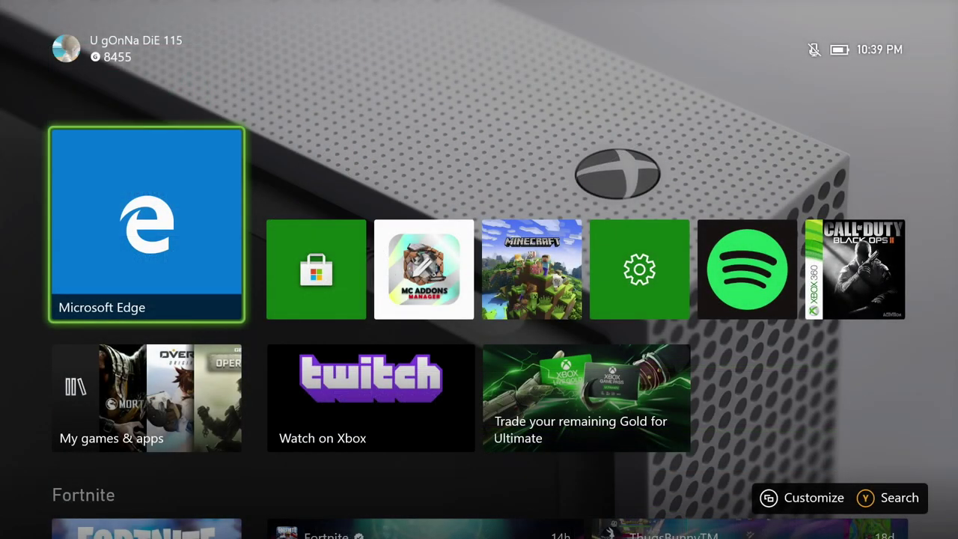
Step: Launch Microsoft Edge from the installed apps in the console's library
{"action": "key", "text": "Down"}
{"action": "key", "text": "Return"}
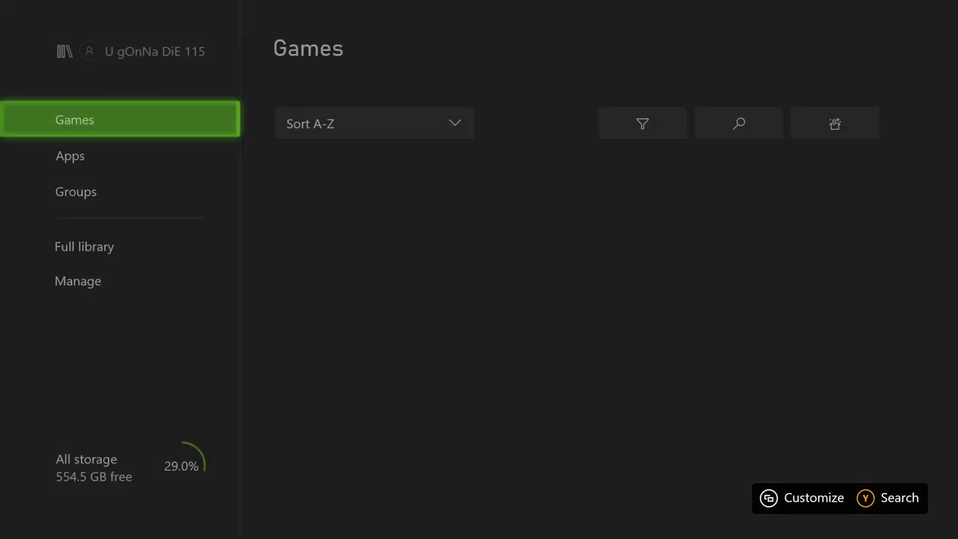
{"action": "key", "text": "Down"}
{"action": "key", "text": "Right"}
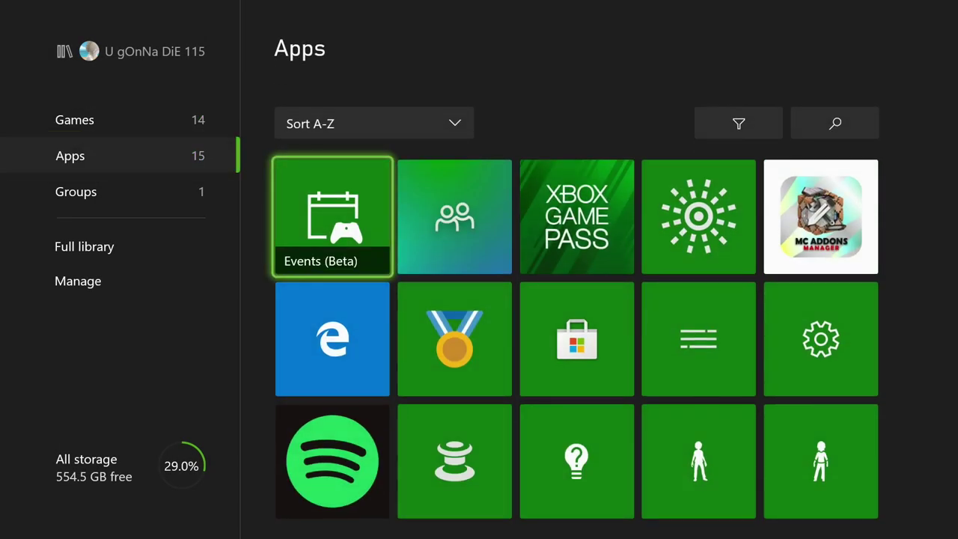
{"action": "key", "text": "Down"}
{"action": "key", "text": "Return"}
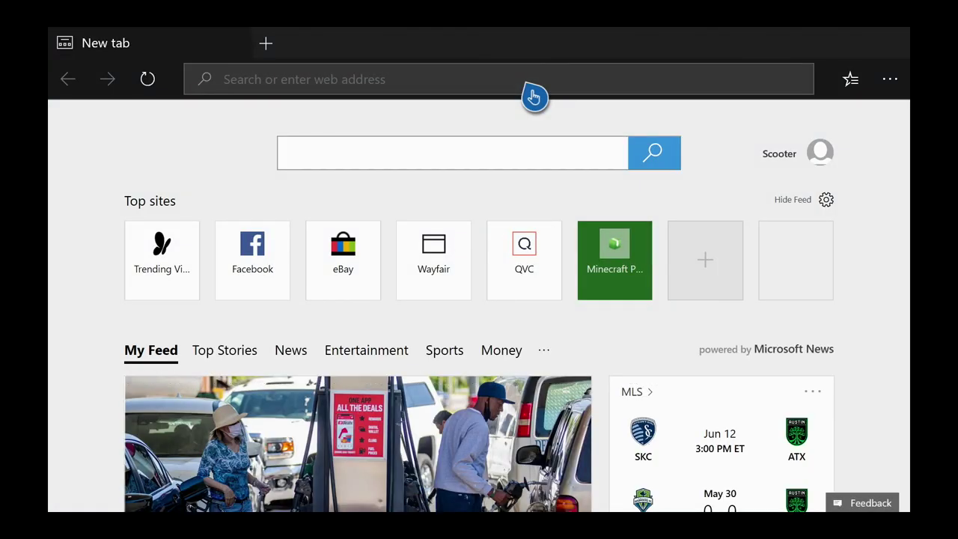
Step: Load the website mcpedl.com in the browser
{"action": "left_click", "coordinate": [533, 95]}
{"action": "type", "text": "mcpedl"}
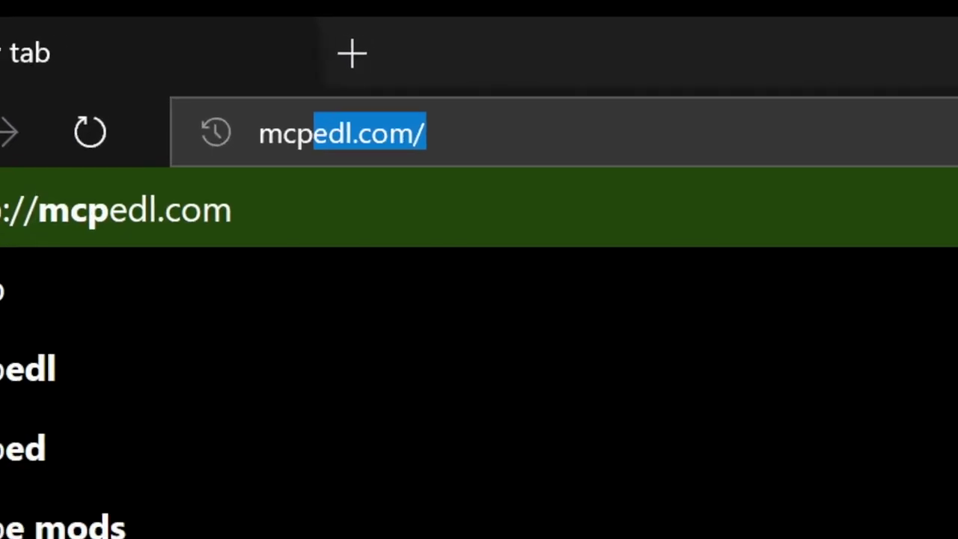
{"action": "type", "text": ".com"}
{"action": "key", "text": "Return"}
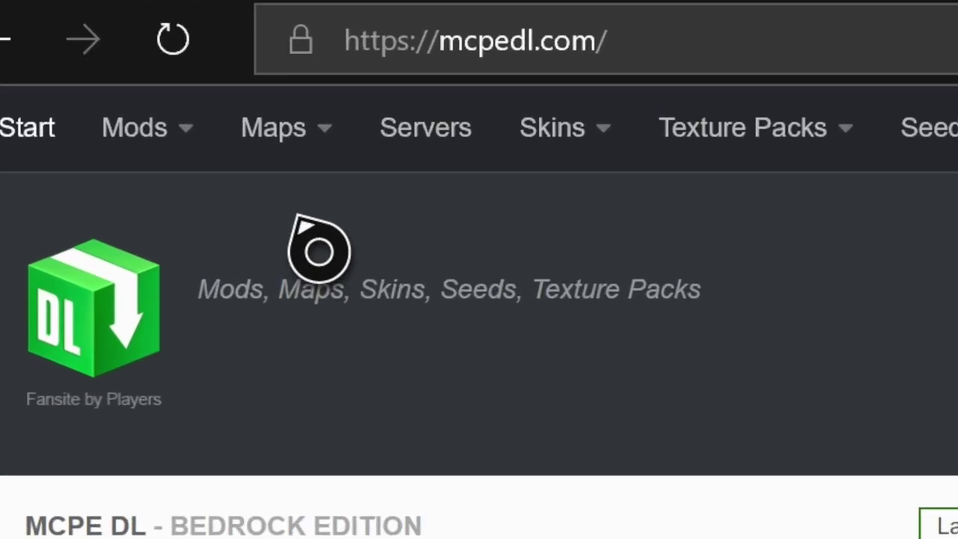
Step: List the site's Redstone maps and open the page of the Sea-view Redstone House map
{"action": "left_click", "coordinate": [346, 161]}
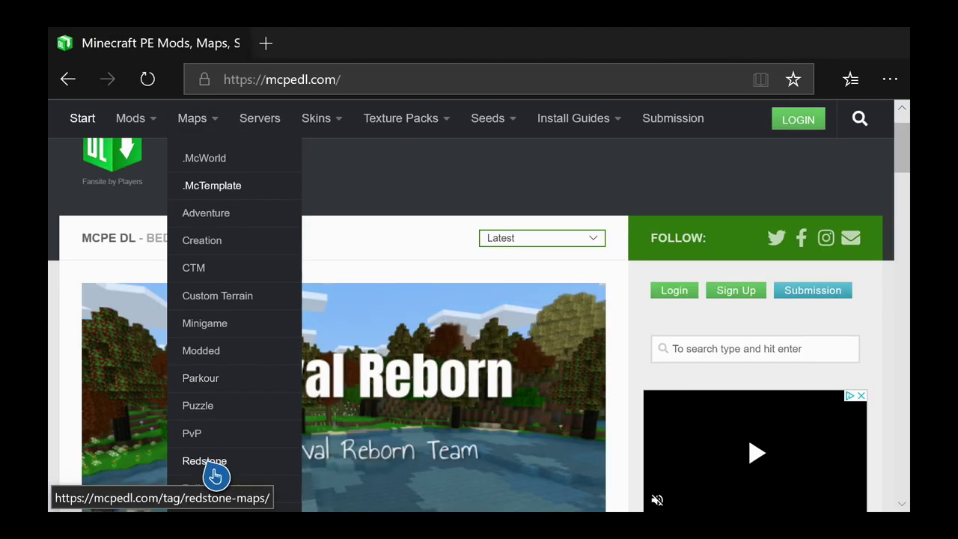
{"action": "left_click", "coordinate": [214, 471]}
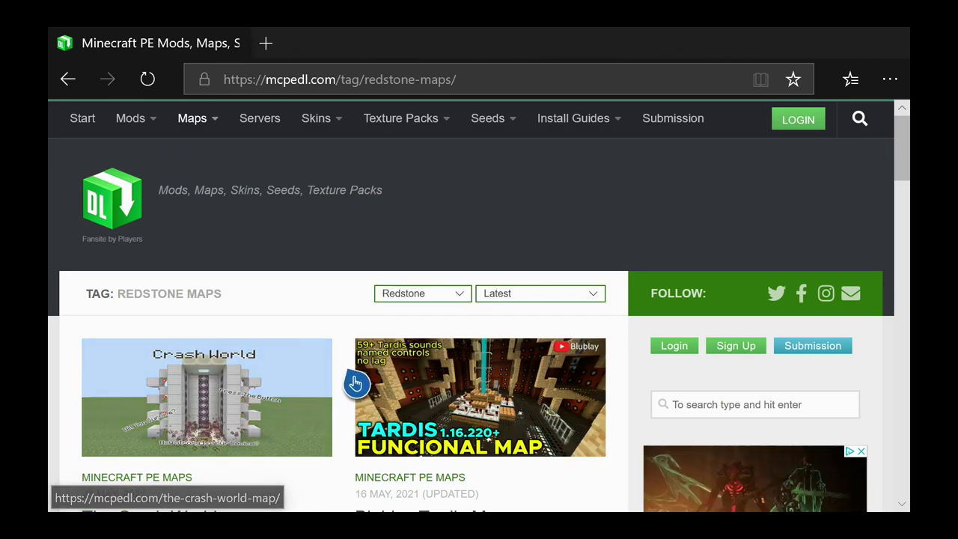
{"action": "scroll", "coordinate": [355, 381], "scroll_direction": "down", "scroll_amount": 2}
{"action": "scroll", "coordinate": [357, 383], "scroll_direction": "down", "scroll_amount": 3}
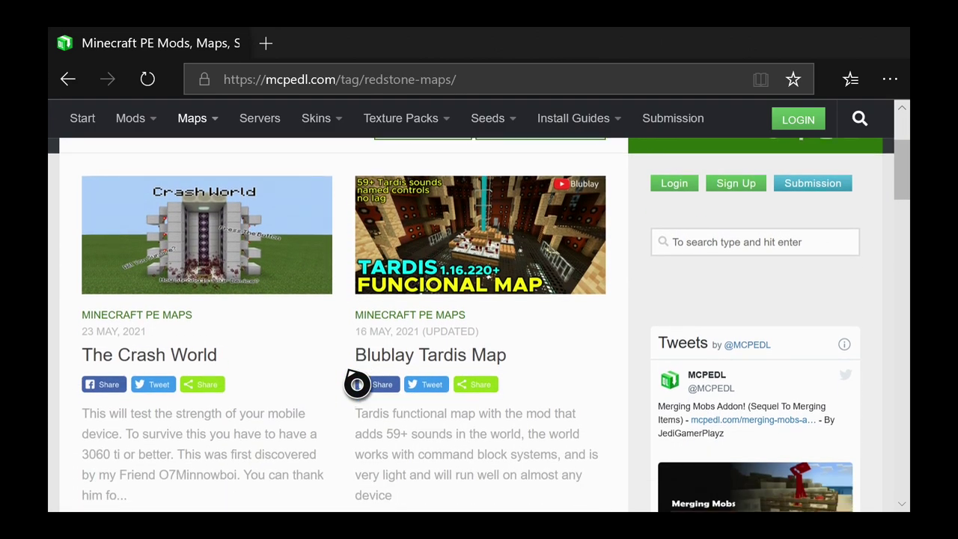
{"action": "scroll", "coordinate": [357, 383], "scroll_direction": "down", "scroll_amount": 3}
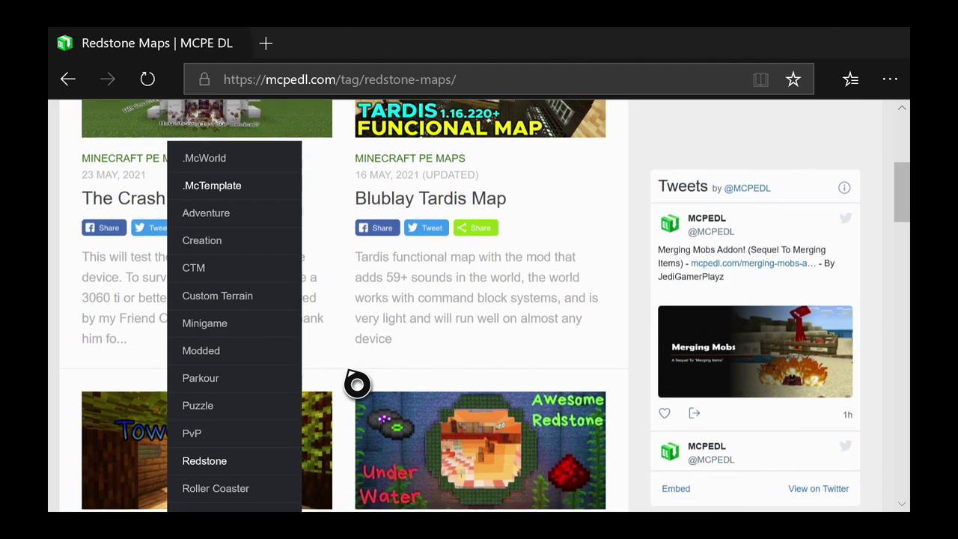
{"action": "scroll", "coordinate": [432, 369], "scroll_direction": "down", "scroll_amount": 4}
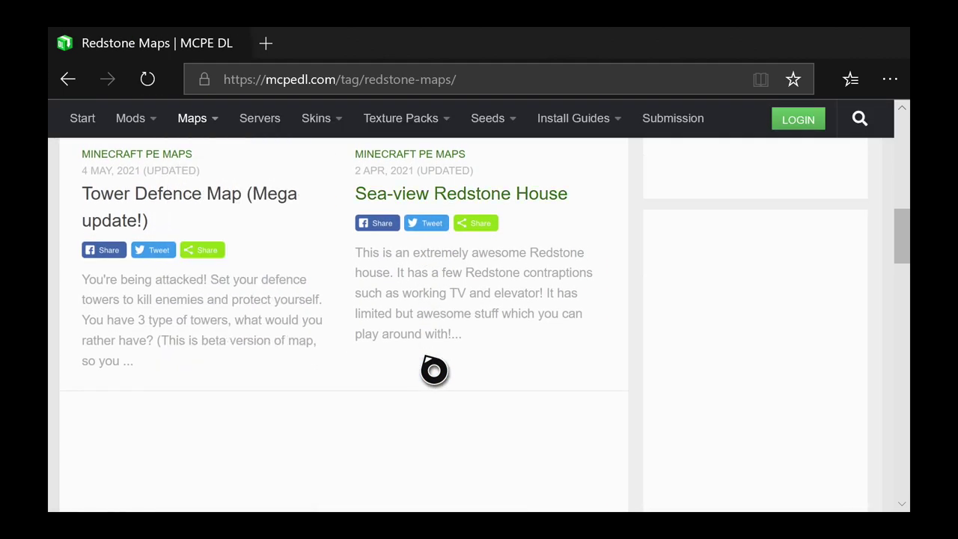
{"action": "scroll", "coordinate": [434, 369], "scroll_direction": "up", "scroll_amount": 2}
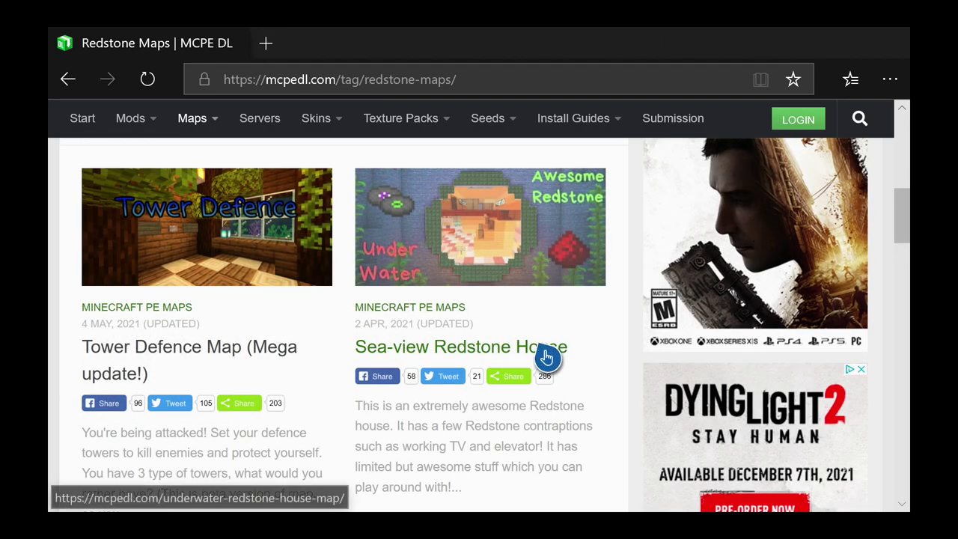
{"action": "left_click", "coordinate": [546, 357]}
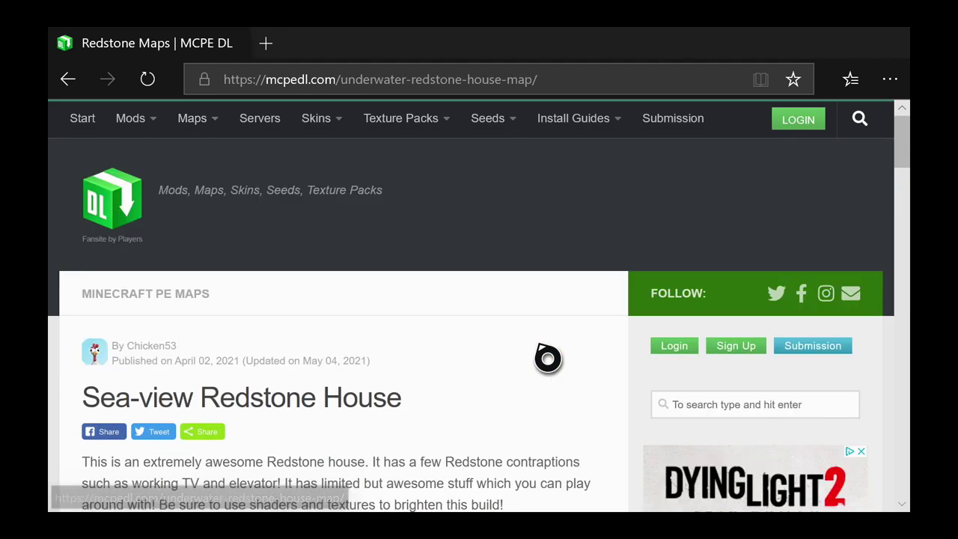
Step: Start the download of Redstone_House.mcworld from the Downloads section of the map's page
{"action": "middle_click", "coordinate": [364, 400]}
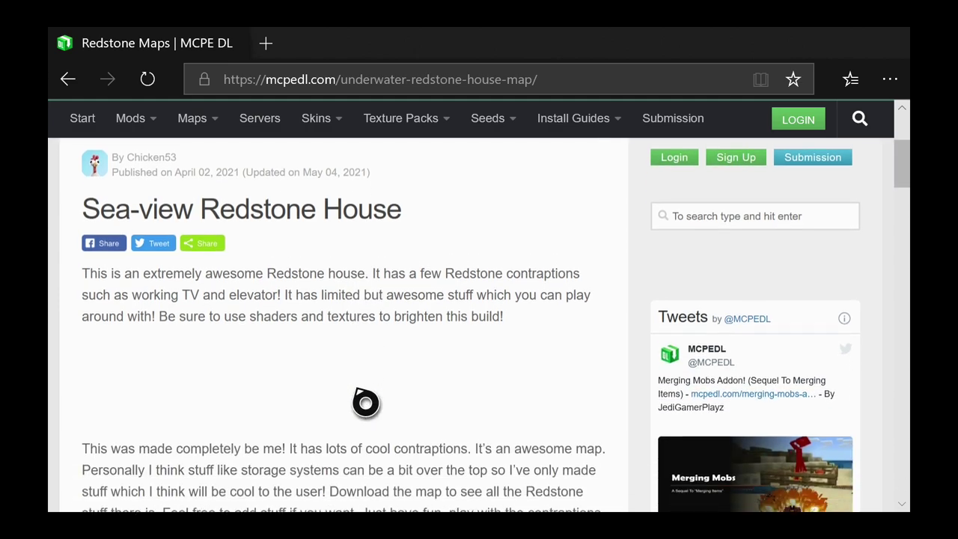
{"action": "scroll", "coordinate": [357, 388], "scroll_direction": "up", "scroll_amount": 1}
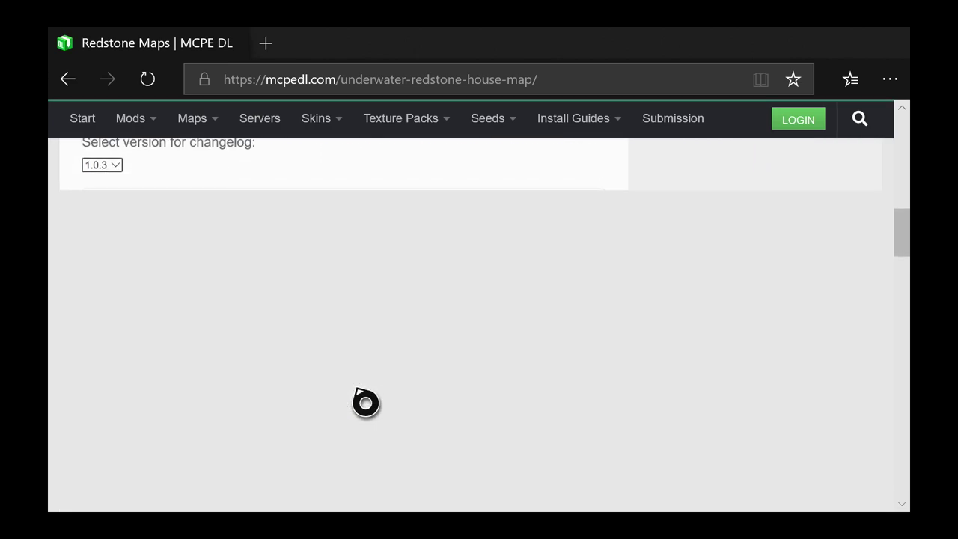
{"action": "scroll", "coordinate": [356, 386], "scroll_direction": "down", "scroll_amount": 3}
{"action": "middle_click", "coordinate": [364, 402]}
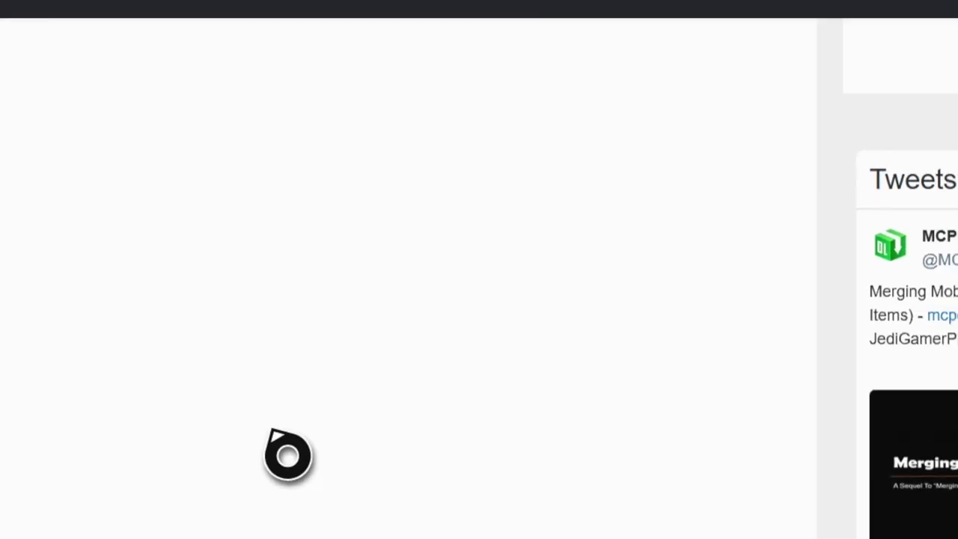
{"action": "scroll", "coordinate": [274, 427], "scroll_direction": "down", "scroll_amount": 10}
{"action": "scroll", "coordinate": [276, 385], "scroll_direction": "down", "scroll_amount": 10}
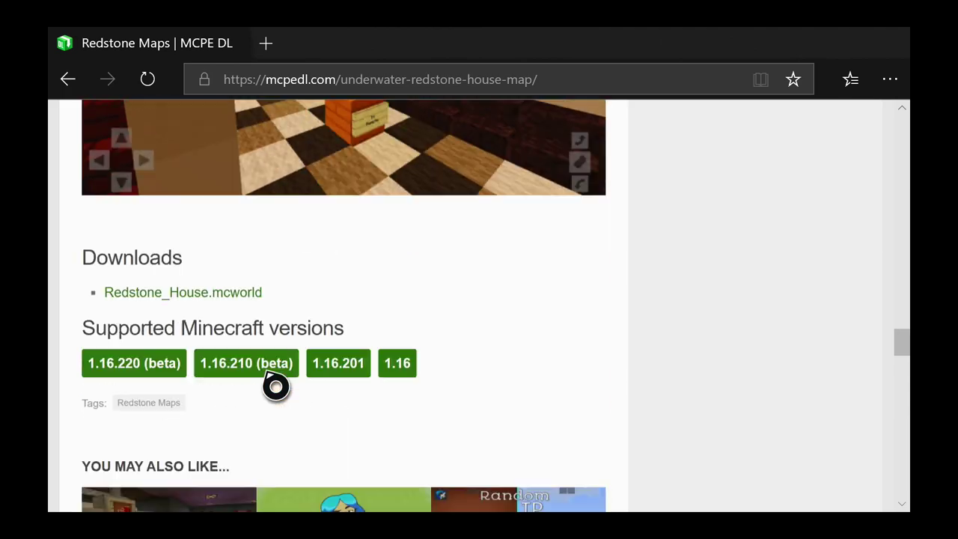
{"action": "scroll", "coordinate": [274, 385], "scroll_direction": "up", "scroll_amount": 4}
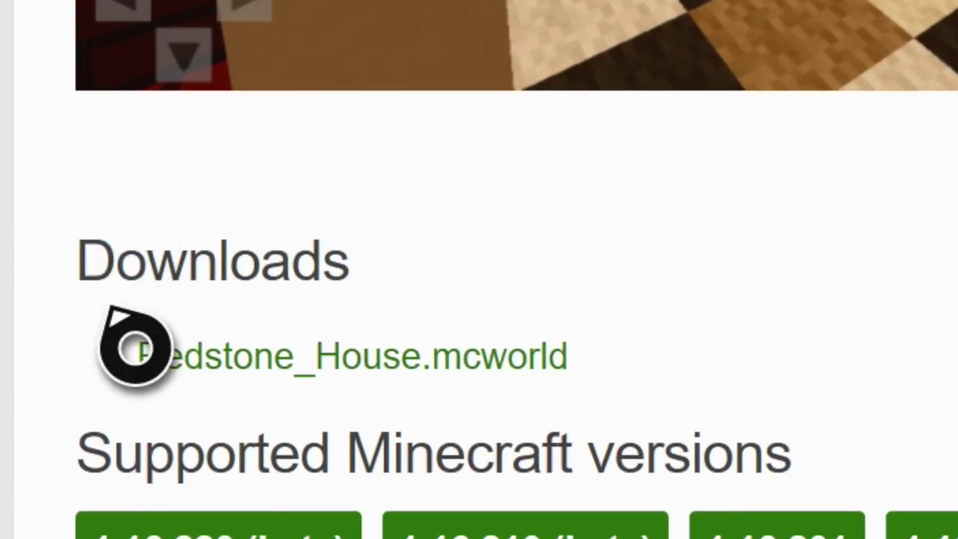
{"action": "left_click", "coordinate": [353, 367]}
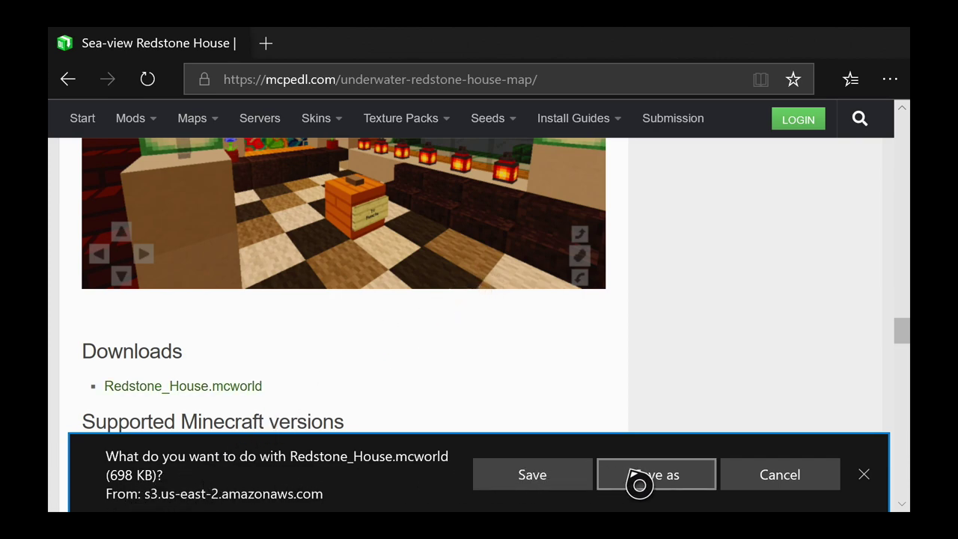
Step: Choose a save location for the download and store it as Redstone_House (.mcworld) in This Device > Downloads
{"action": "left_click", "coordinate": [698, 495]}
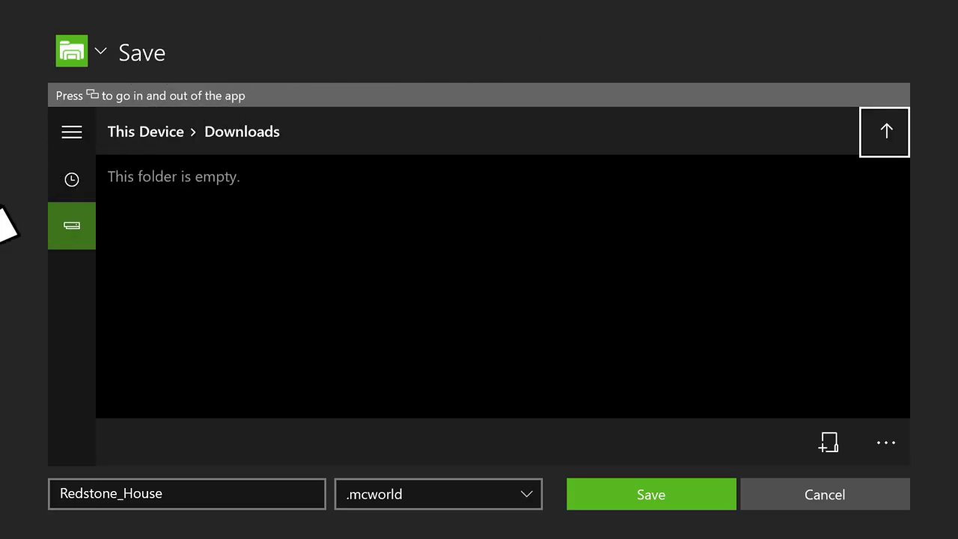
{"action": "key", "text": "Down"}
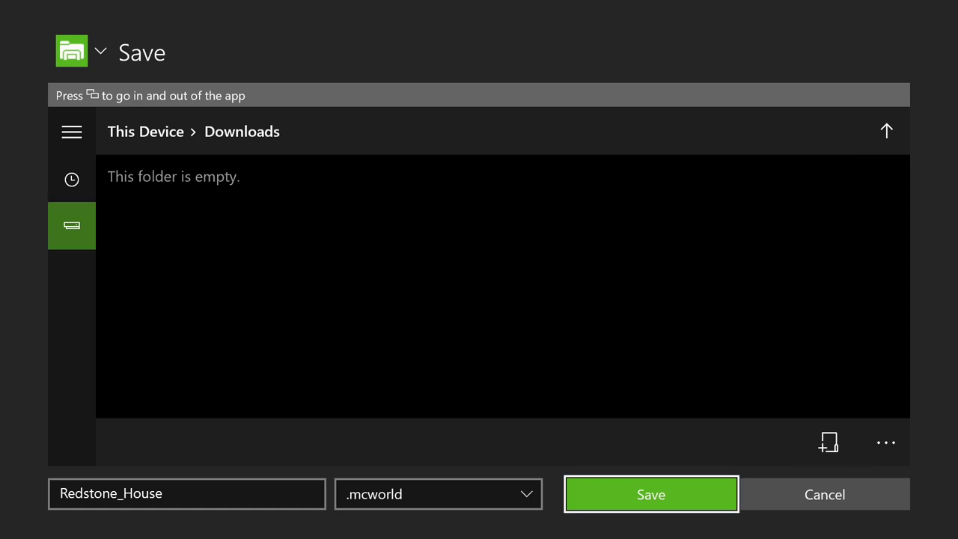
{"action": "key", "text": "Return"}
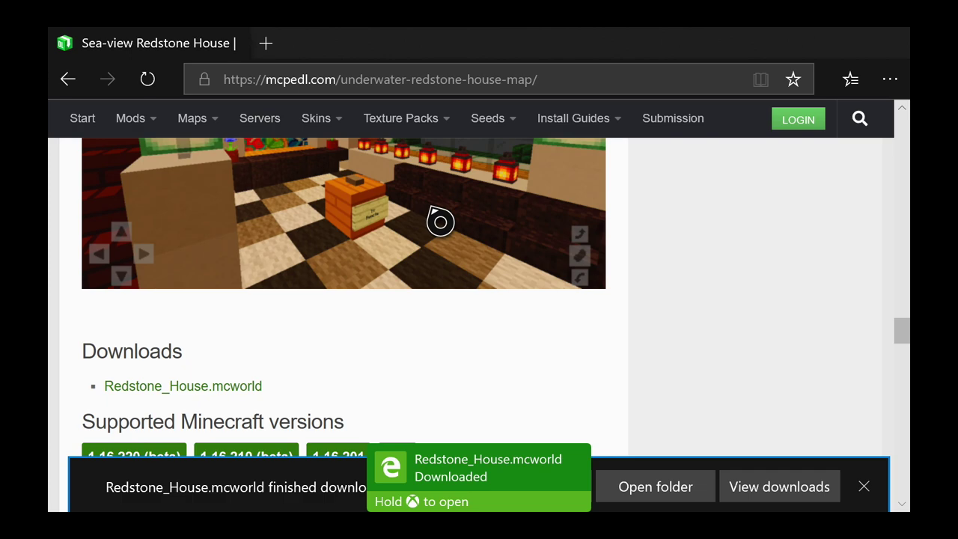
Step: Dismiss the download notice and replace the map page's tab with a new blank tab
{"action": "left_click", "coordinate": [863, 486]}
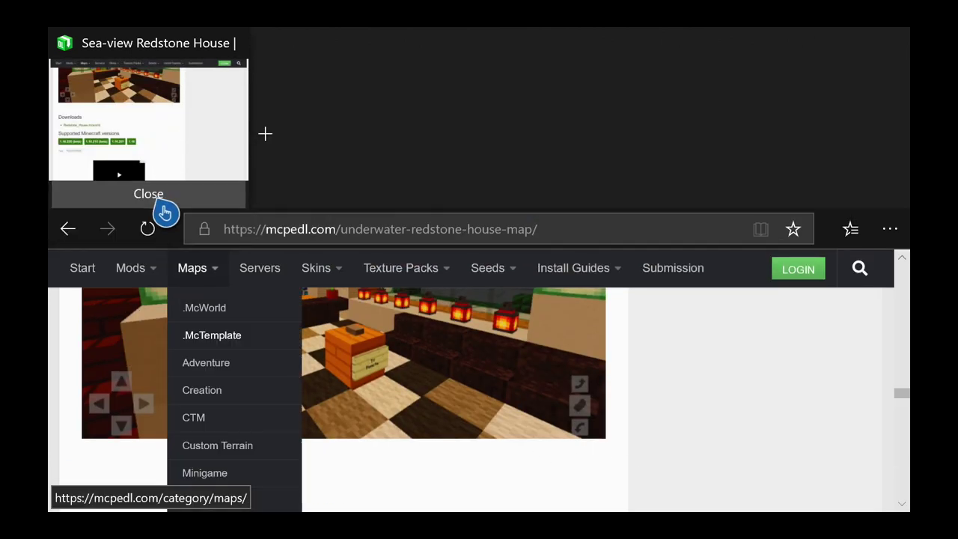
{"action": "left_click", "coordinate": [158, 196]}
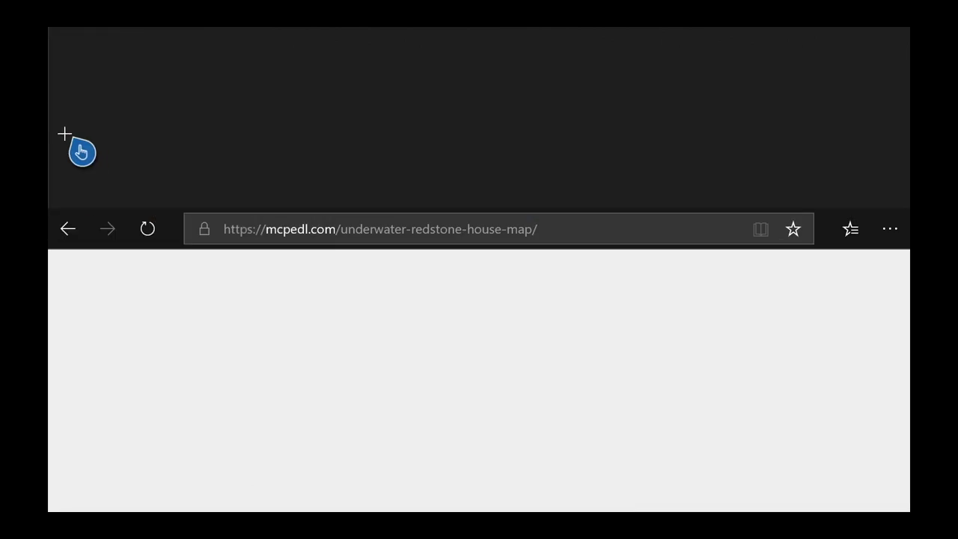
{"action": "left_click", "coordinate": [66, 135]}
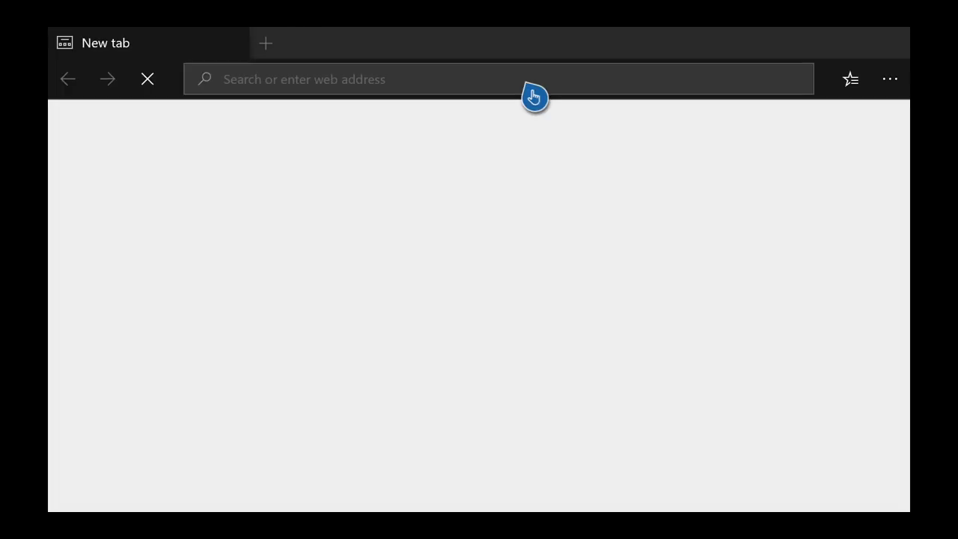
Step: Return to the console's home screen and launch MC Addons Manager
{"action": "key", "text": "super"}
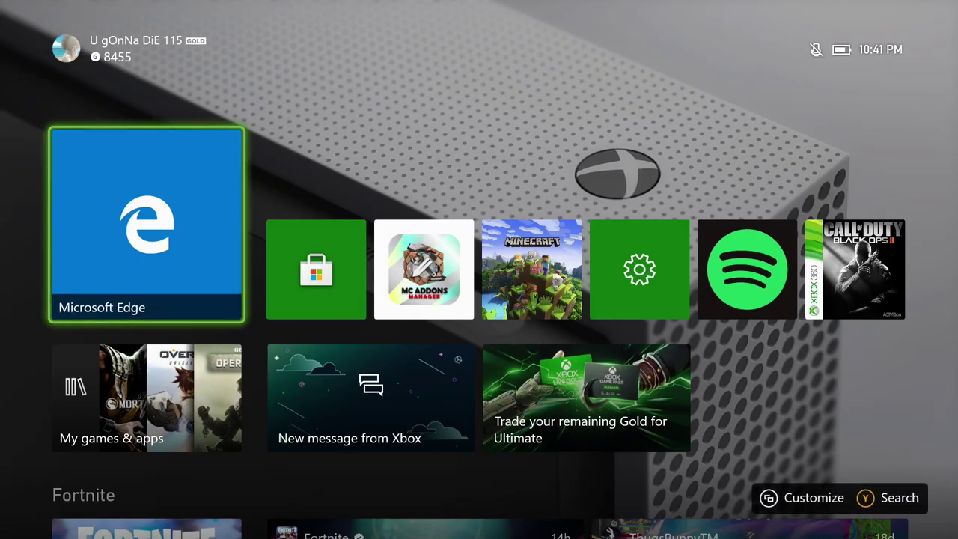
{"action": "key", "text": "Menu"}
{"action": "key", "text": "Return"}
{"action": "key", "text": "Right"}
{"action": "key", "text": "Right"}
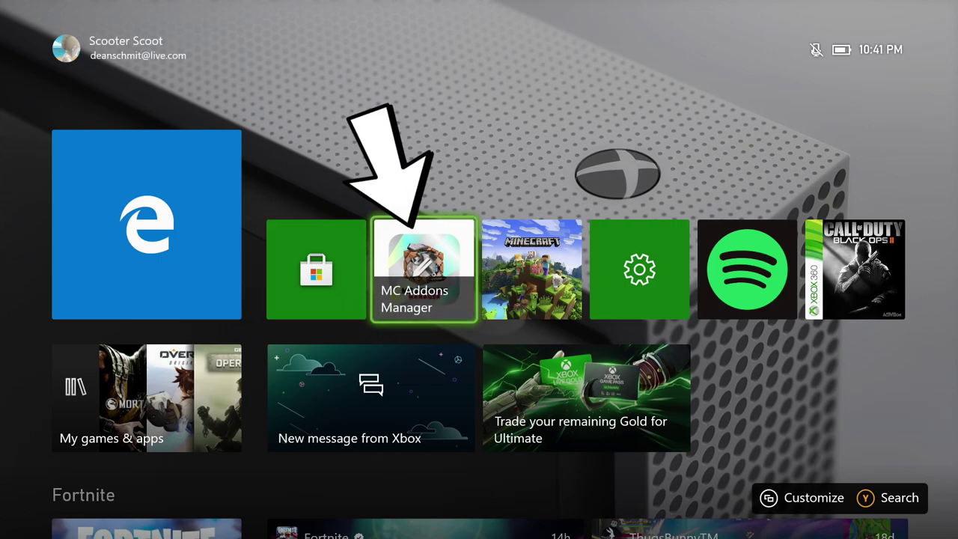
{"action": "key", "text": "Return"}
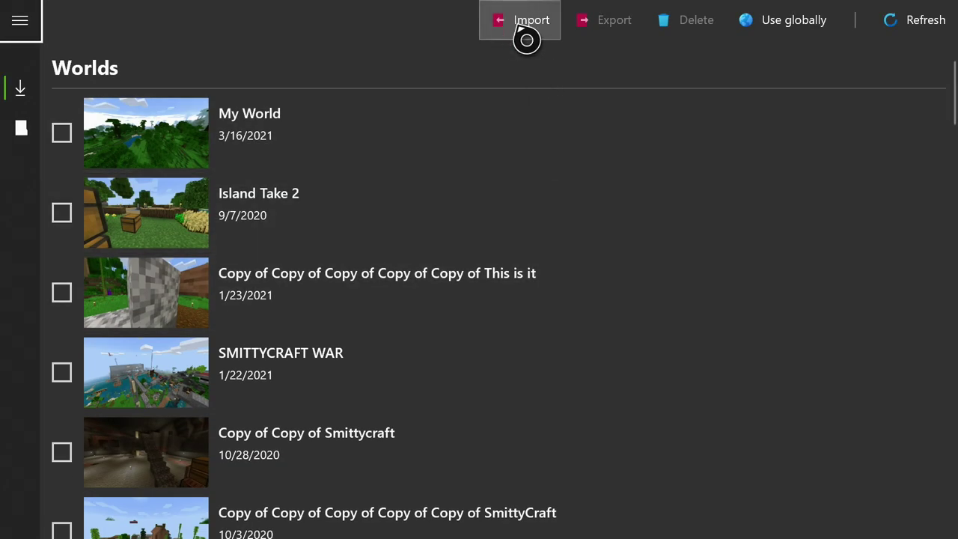
Step: Import Redstone_House.mcworld from the Downloads folder and close the import report without deleting the source pack
{"action": "left_click", "coordinate": [526, 40]}
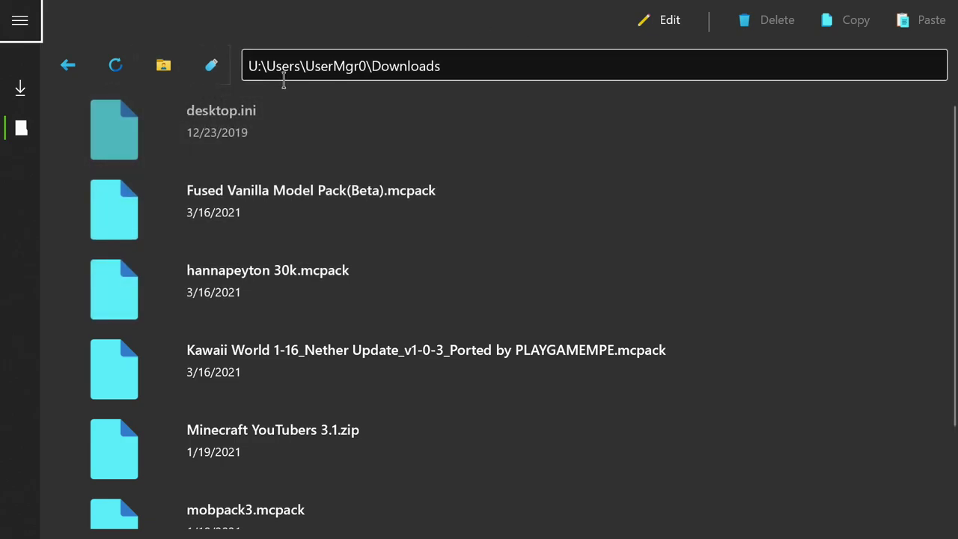
{"action": "scroll", "coordinate": [317, 179], "scroll_direction": "down", "scroll_amount": 3}
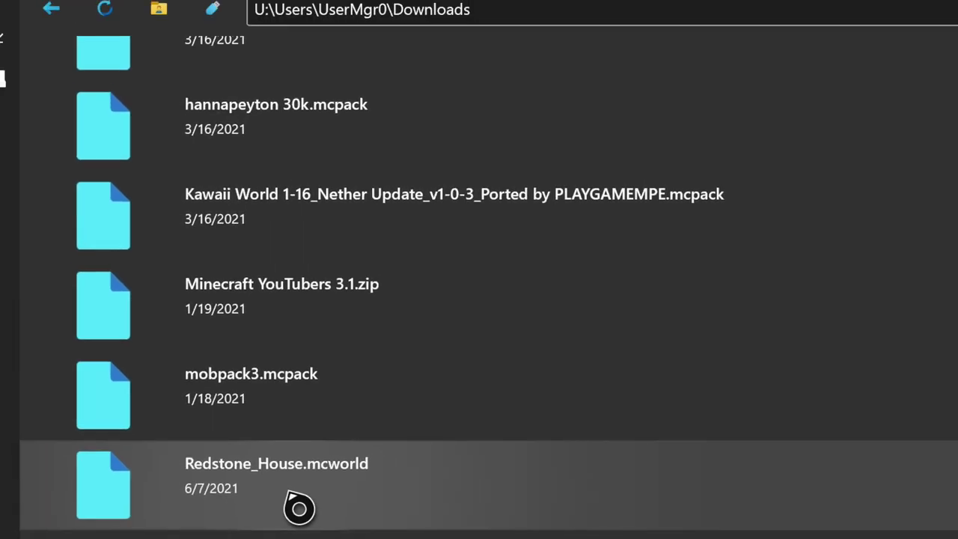
{"action": "double_click", "coordinate": [298, 508]}
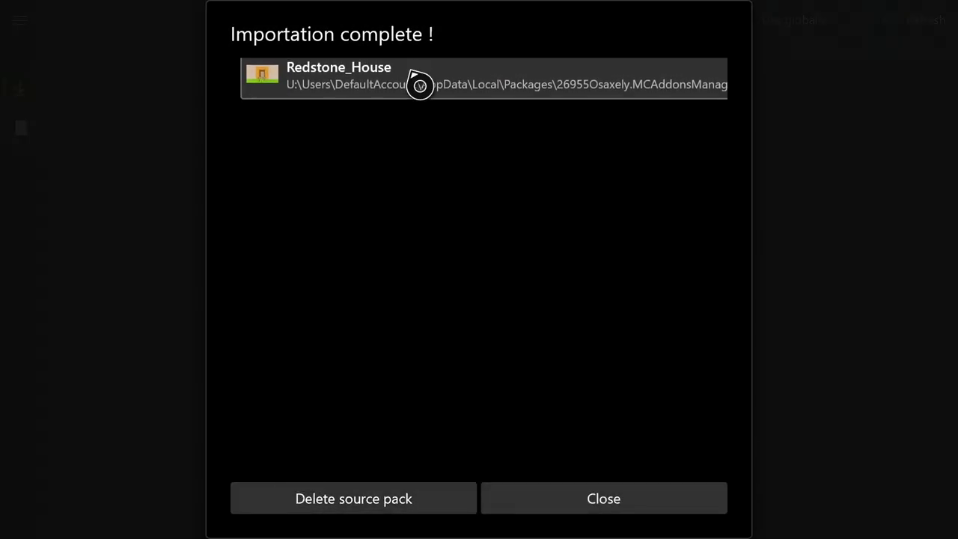
{"action": "left_click", "coordinate": [565, 507]}
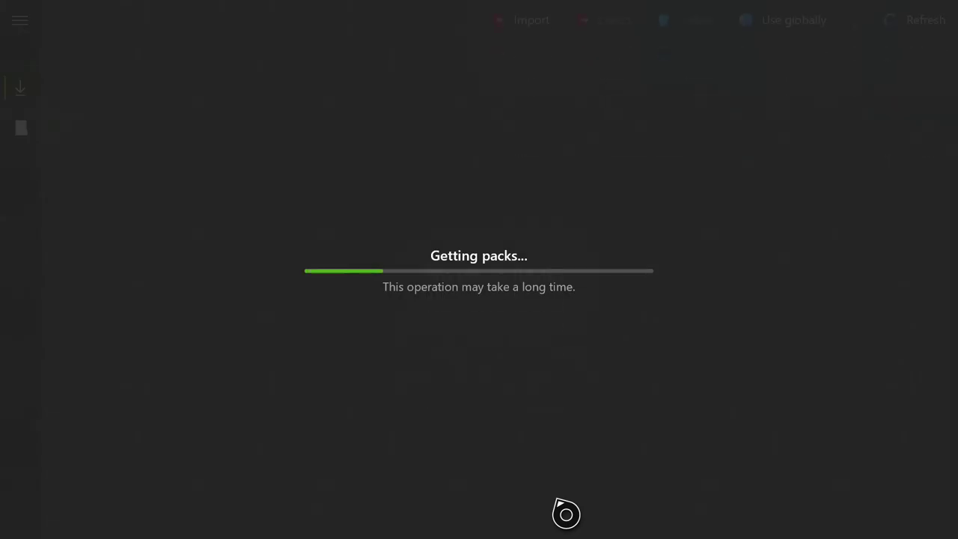
{"action": "scroll", "coordinate": [321, 475], "scroll_direction": "down", "scroll_amount": 5}
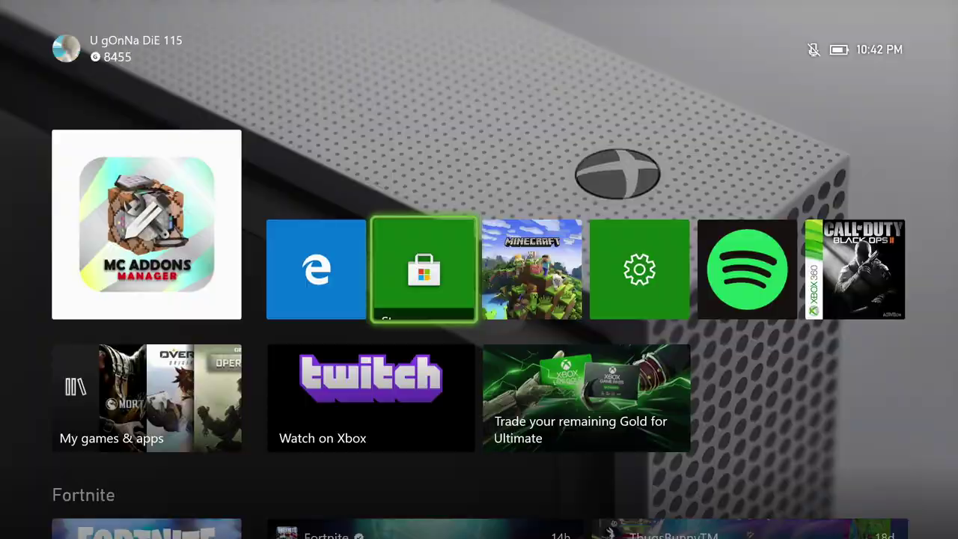
Step: Launch Minecraft and load the newly imported Underwater Redstone world from the list of saved worlds
{"action": "key", "text": "Right"}
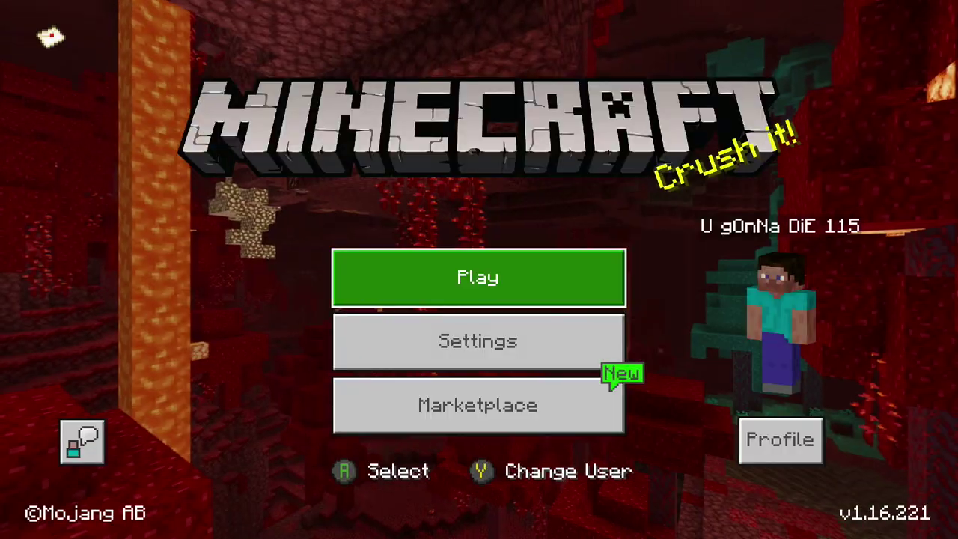
{"action": "key", "text": "Return"}
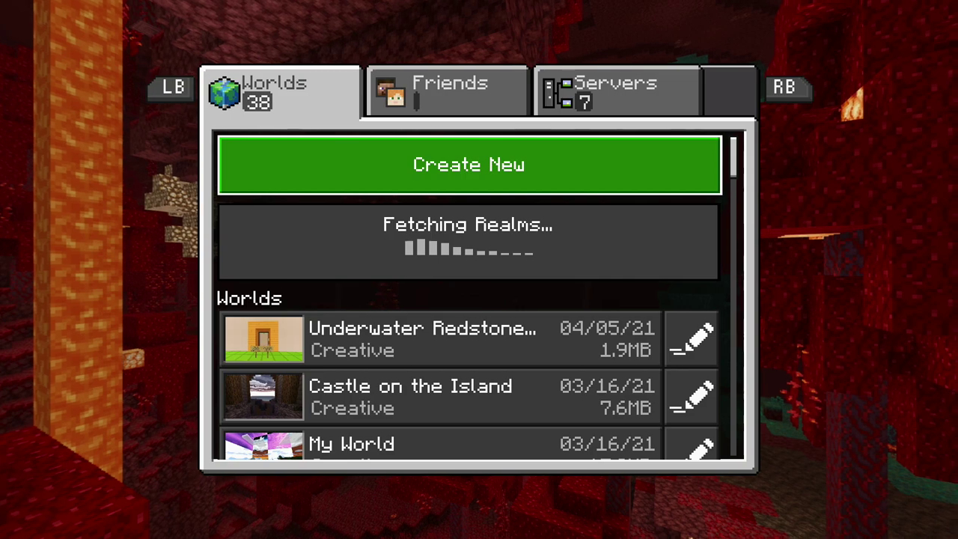
{"action": "key", "text": "Down"}
{"action": "key", "text": "Right"}
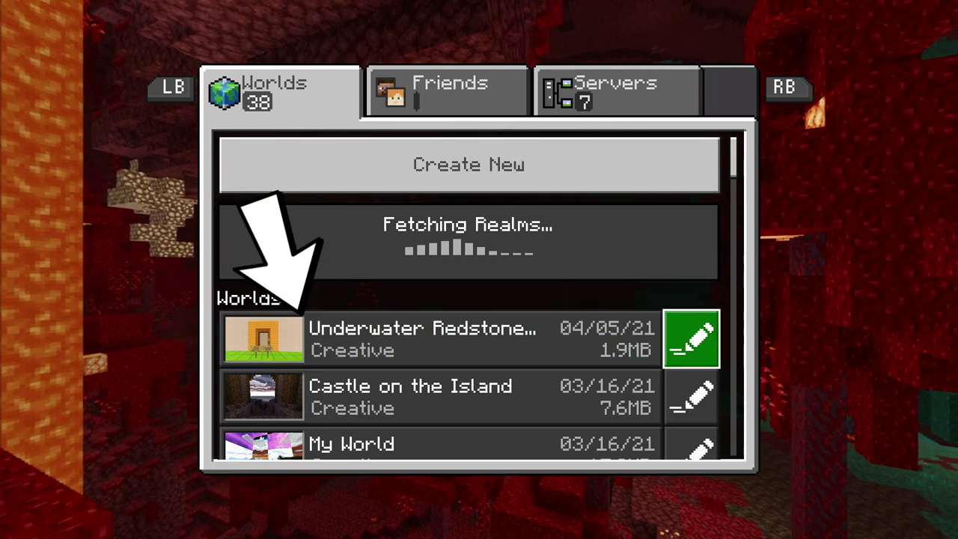
{"action": "key", "text": "Left"}
{"action": "key", "text": "Right"}
{"action": "key", "text": "Left"}
{"action": "key", "text": "Right"}
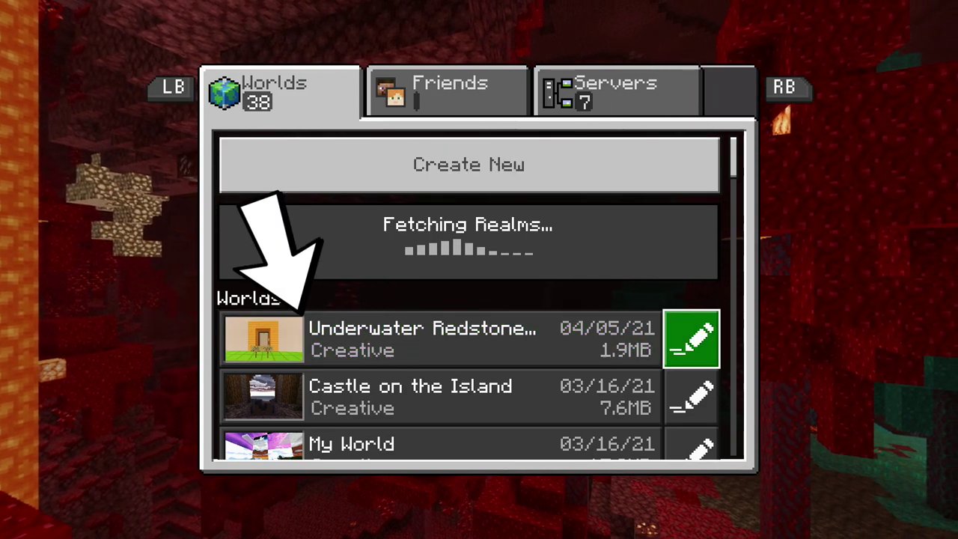
{"action": "key", "text": "Left"}
{"action": "key", "text": "Return"}
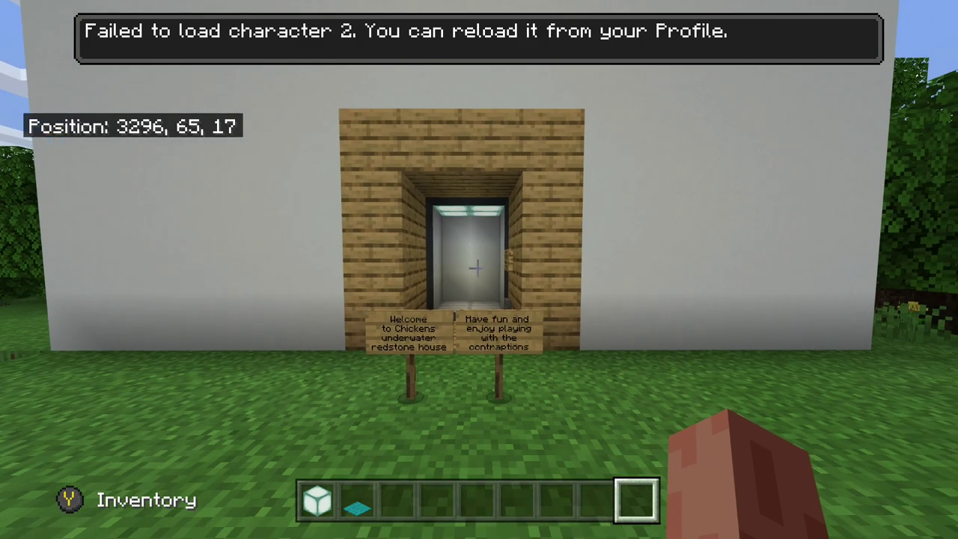
Step: Select the second hotbar slot, walk into the wooden entrance and activate the stone button that operates the elevator
{"action": "key", "text": "1"}
{"action": "key", "text": "2"}
{"action": "key", "text": "s"}
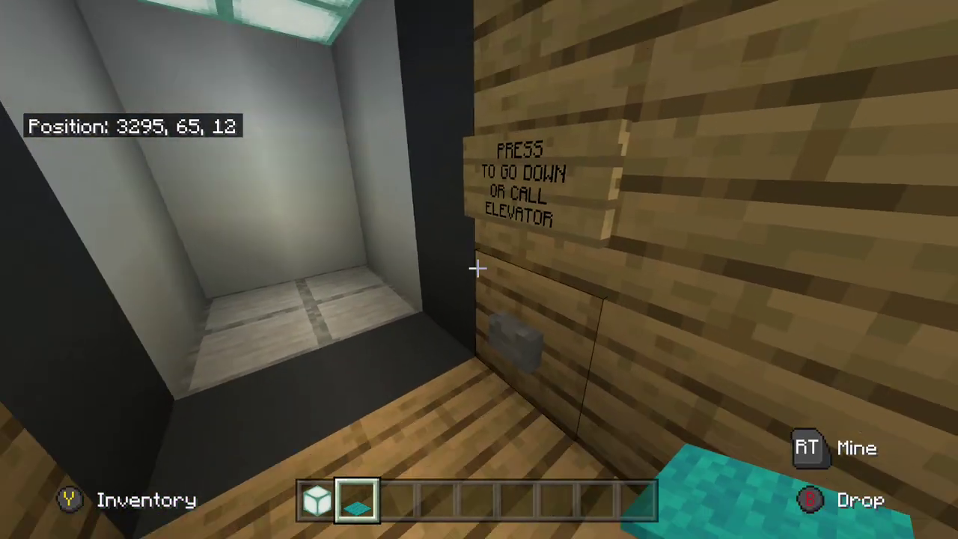
{"action": "right_click", "coordinate": [477, 268]}
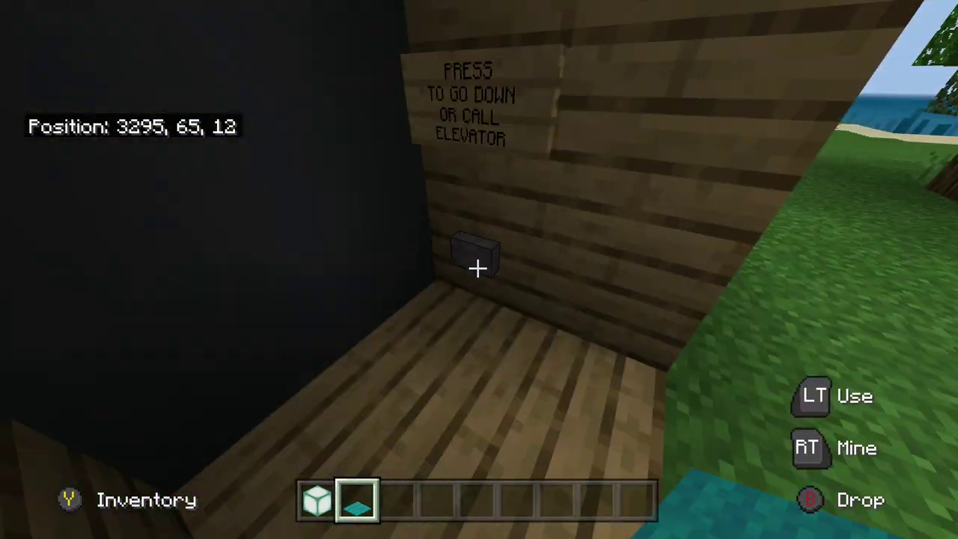
{"action": "key", "text": "w"}
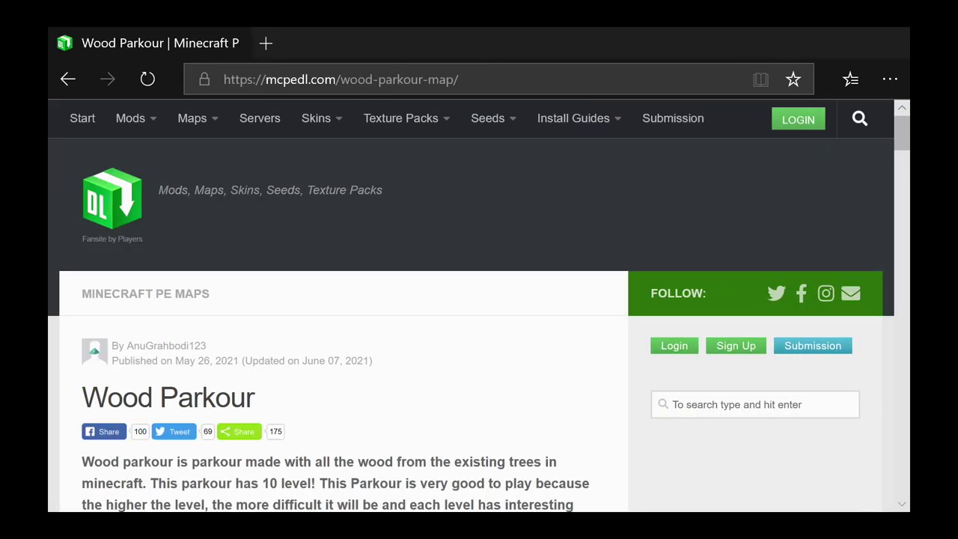
Step: Follow the Download Wood Parkour link on the mcpedl.com map page and continue past the warning to the external link
{"action": "scroll", "coordinate": [488, 282], "scroll_direction": "down", "scroll_amount": 20}
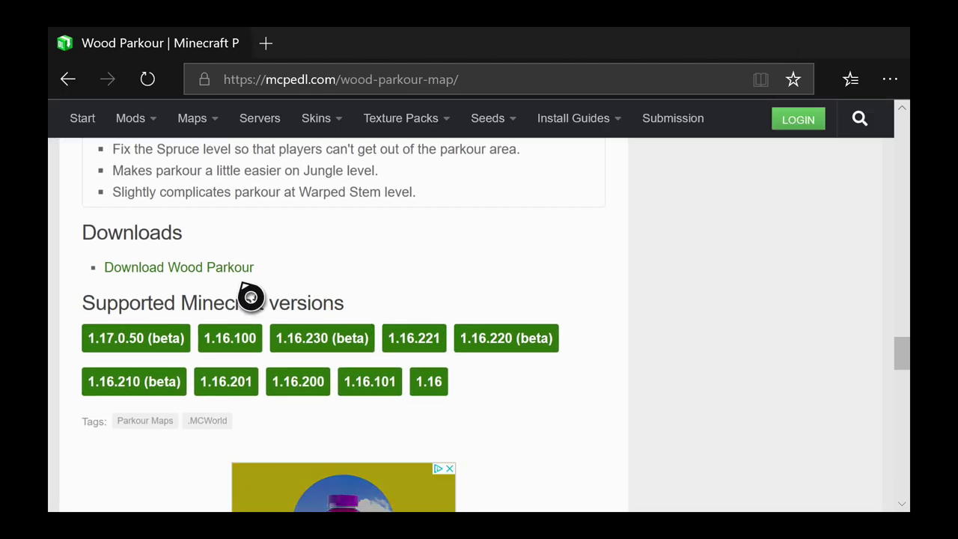
{"action": "left_click", "coordinate": [174, 279]}
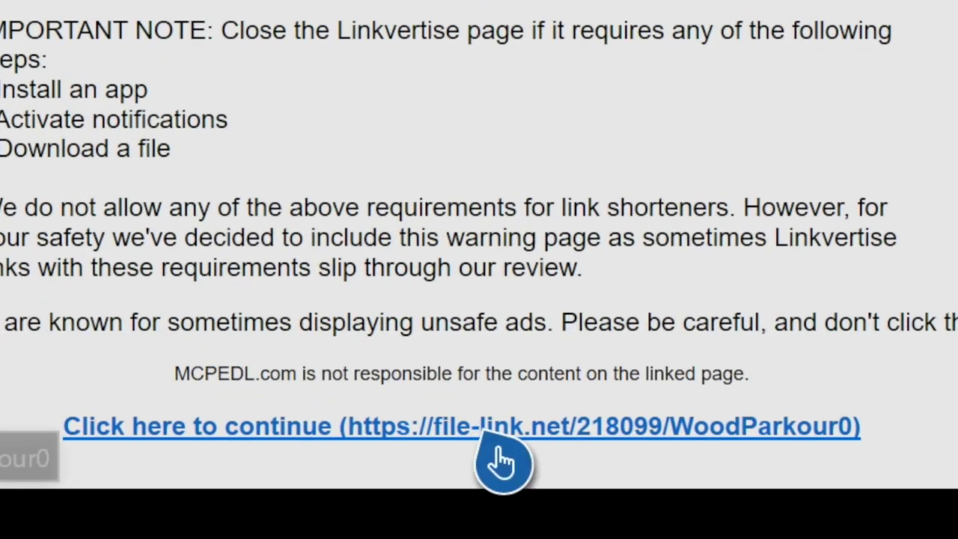
{"action": "left_click", "coordinate": [498, 442]}
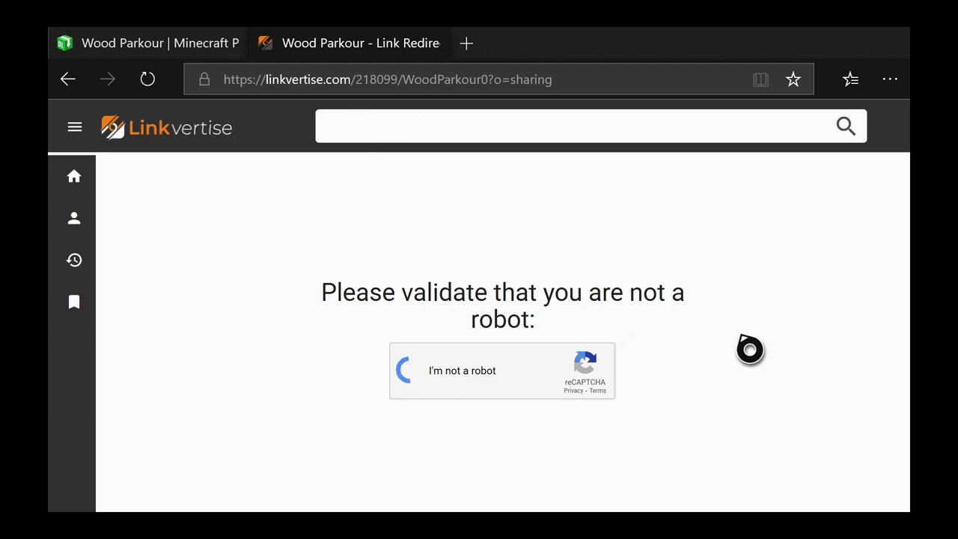
Step: Choose free access with ads for the Wood Parkour download on the Linkvertise page
{"action": "scroll", "coordinate": [715, 371], "scroll_direction": "down", "scroll_amount": 5}
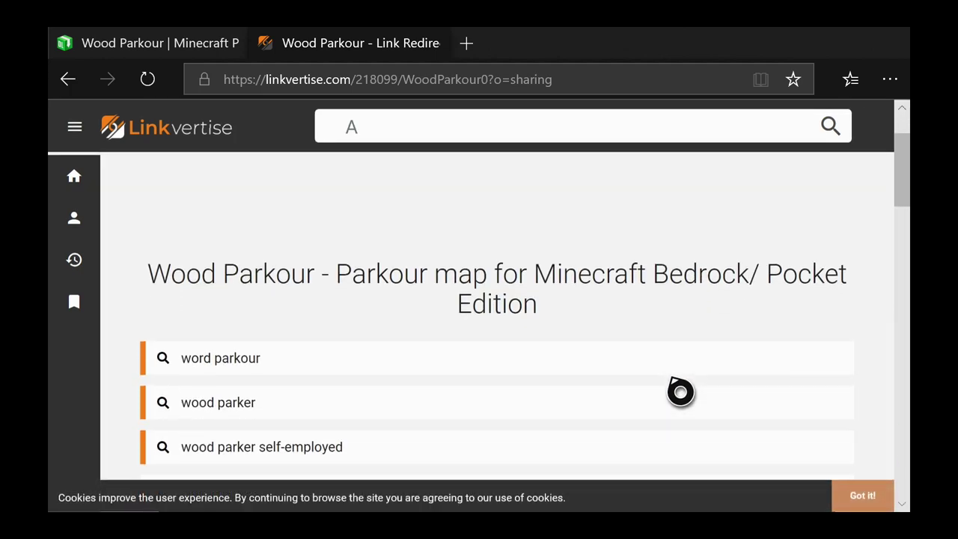
{"action": "scroll", "coordinate": [680, 390], "scroll_direction": "up", "scroll_amount": 7}
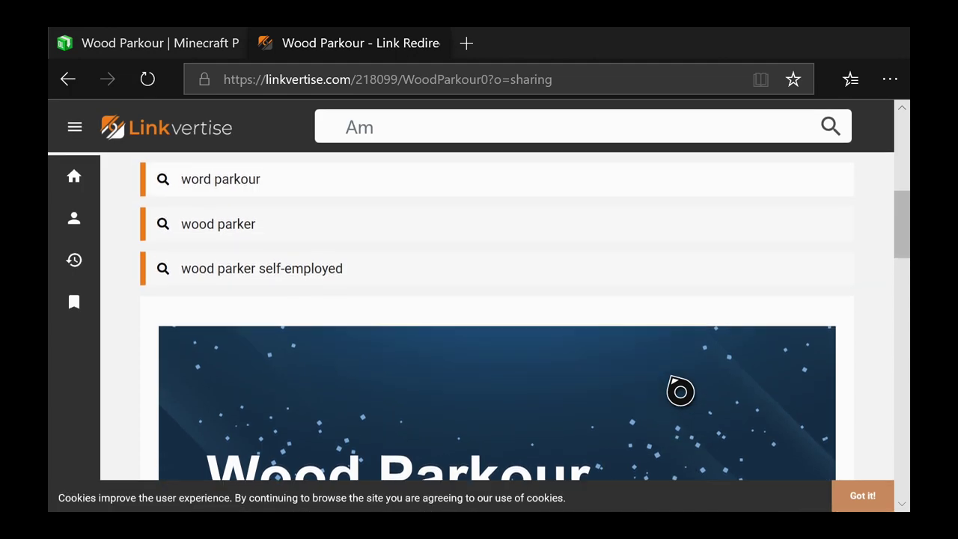
{"action": "scroll", "coordinate": [681, 390], "scroll_direction": "down", "scroll_amount": 3}
{"action": "scroll", "coordinate": [674, 379], "scroll_direction": "down", "scroll_amount": 10}
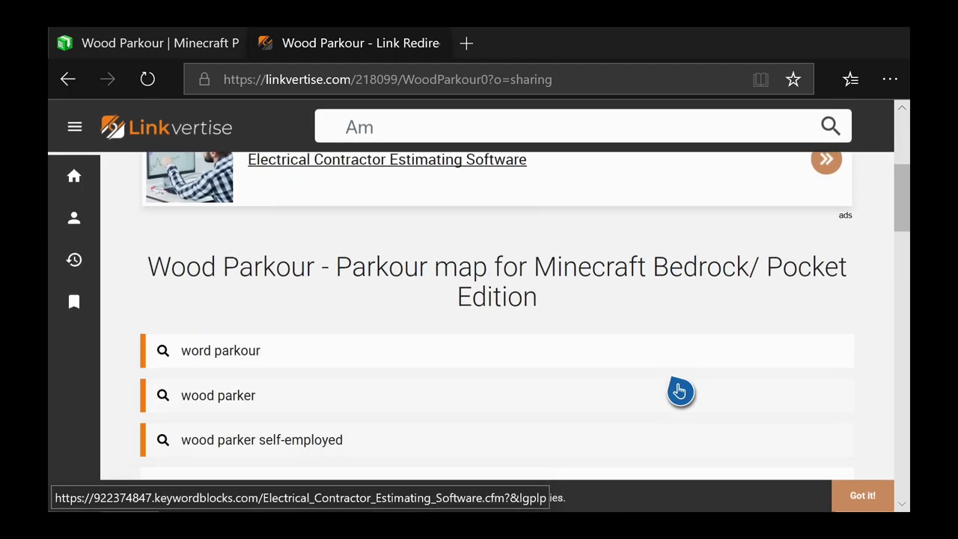
{"action": "scroll", "coordinate": [681, 390], "scroll_direction": "down", "scroll_amount": 2}
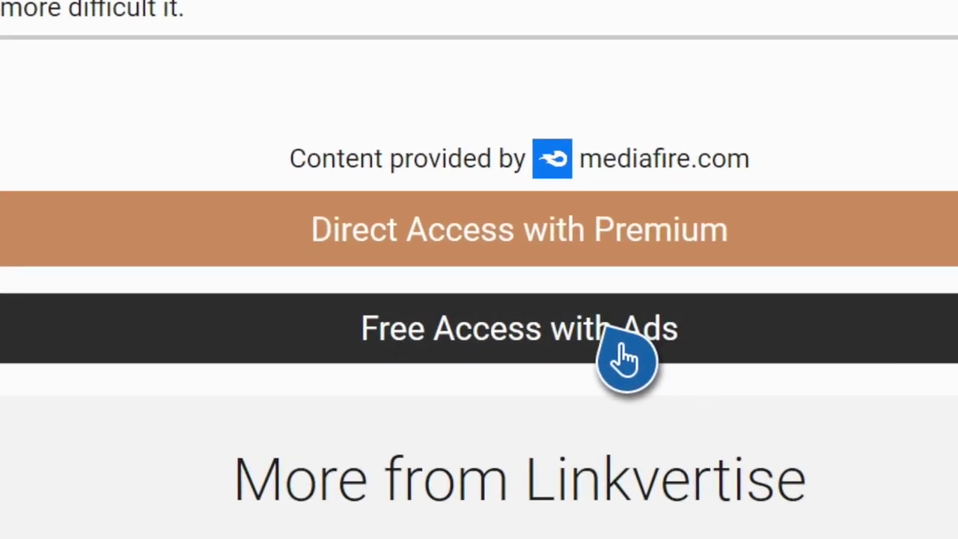
{"action": "left_click", "coordinate": [549, 356]}
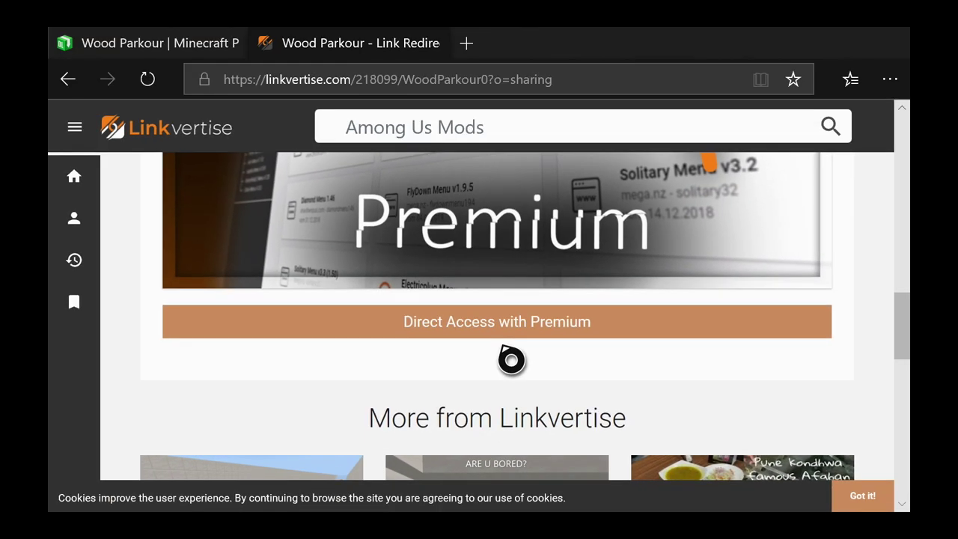
Step: Complete the Discover interesting articles requirement by opening and closing the article list, and continue to the MediaFire page
{"action": "scroll", "coordinate": [503, 347], "scroll_direction": "up", "scroll_amount": 7}
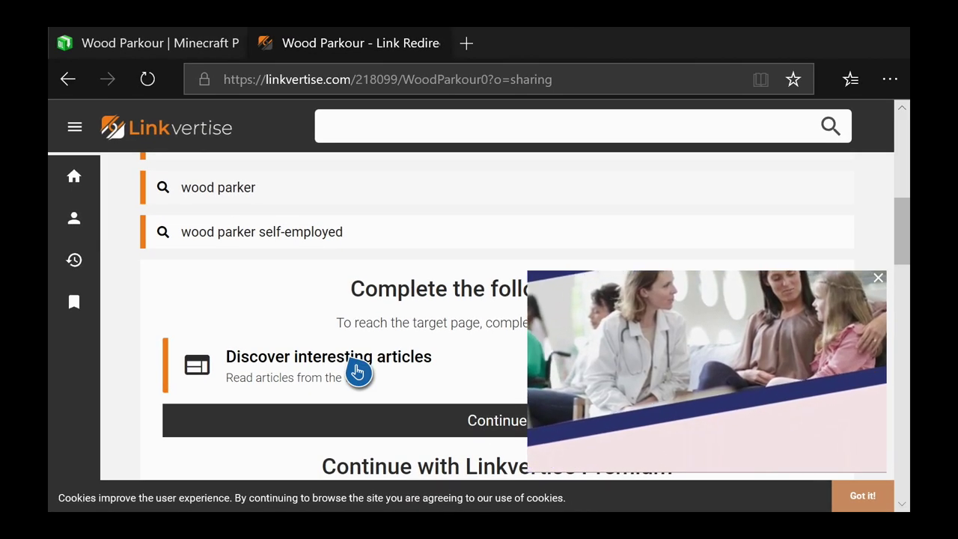
{"action": "left_click", "coordinate": [333, 337]}
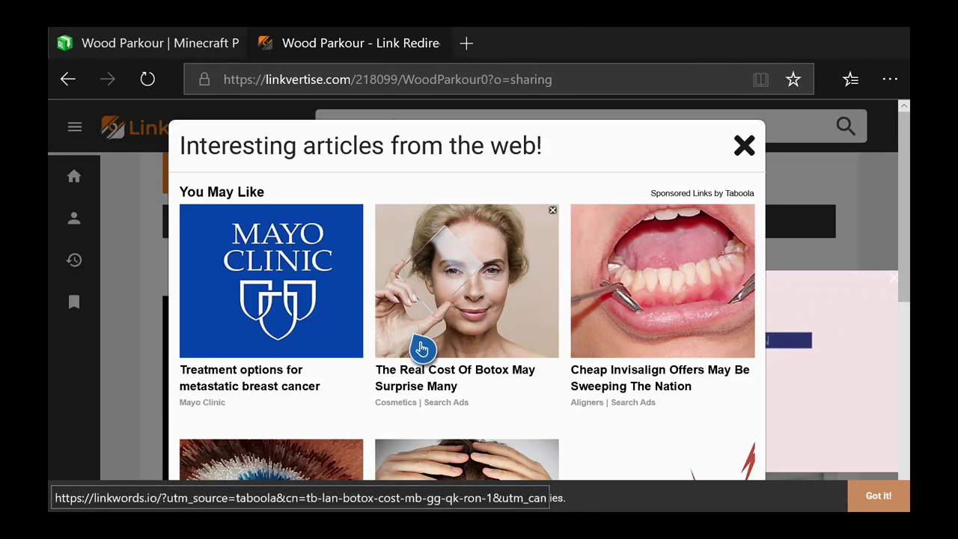
{"action": "scroll", "coordinate": [423, 348], "scroll_direction": "down", "scroll_amount": 6}
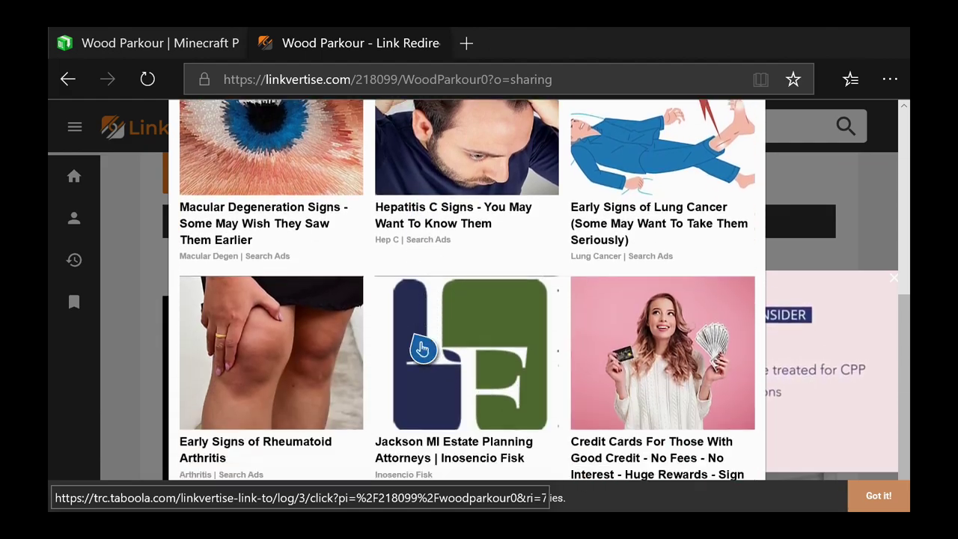
{"action": "scroll", "coordinate": [423, 348], "scroll_direction": "up", "scroll_amount": 3}
{"action": "scroll", "coordinate": [423, 348], "scroll_direction": "up", "scroll_amount": 3}
{"action": "scroll", "coordinate": [577, 427], "scroll_direction": "down", "scroll_amount": 3}
{"action": "scroll", "coordinate": [577, 427], "scroll_direction": "up", "scroll_amount": 3}
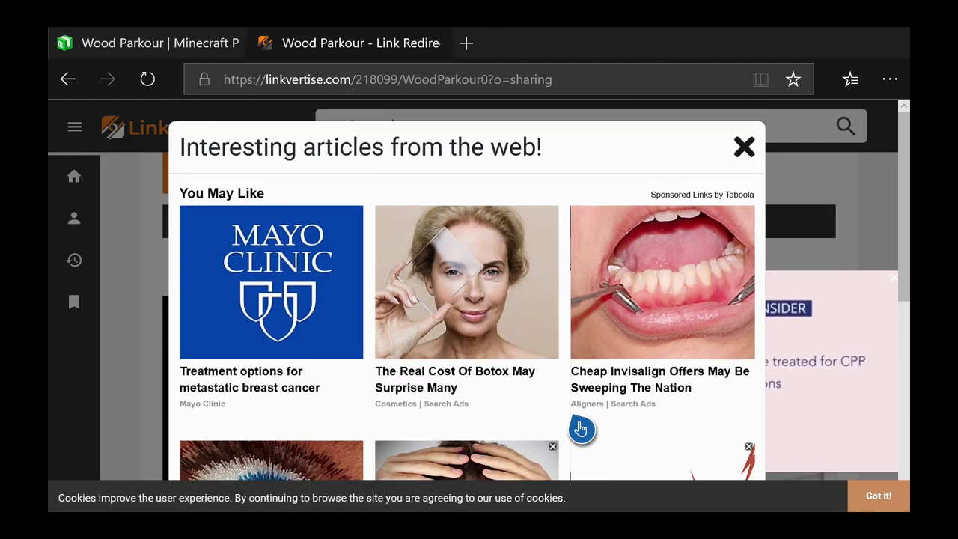
{"action": "scroll", "coordinate": [524, 426], "scroll_direction": "down", "scroll_amount": 4}
{"action": "scroll", "coordinate": [524, 426], "scroll_direction": "up", "scroll_amount": 4}
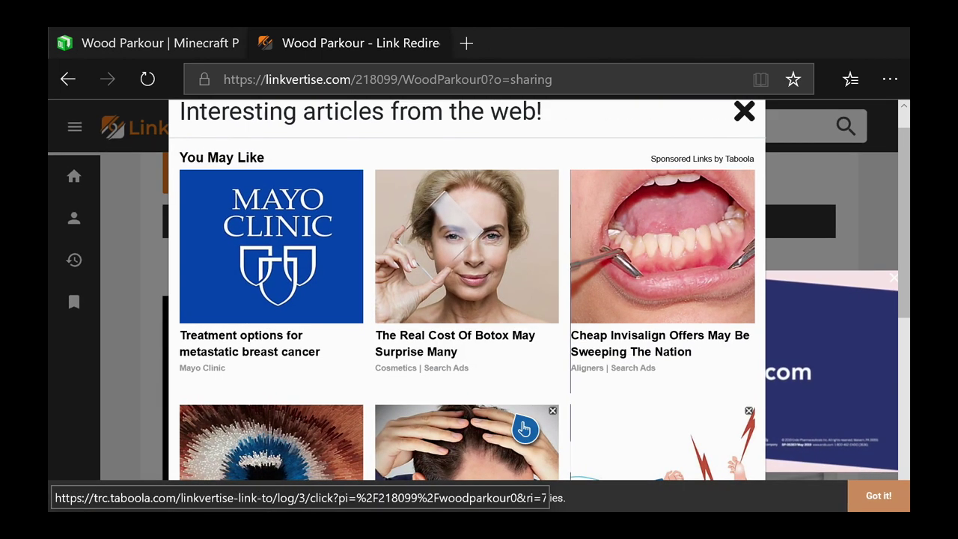
{"action": "scroll", "coordinate": [524, 428], "scroll_direction": "down", "scroll_amount": 1}
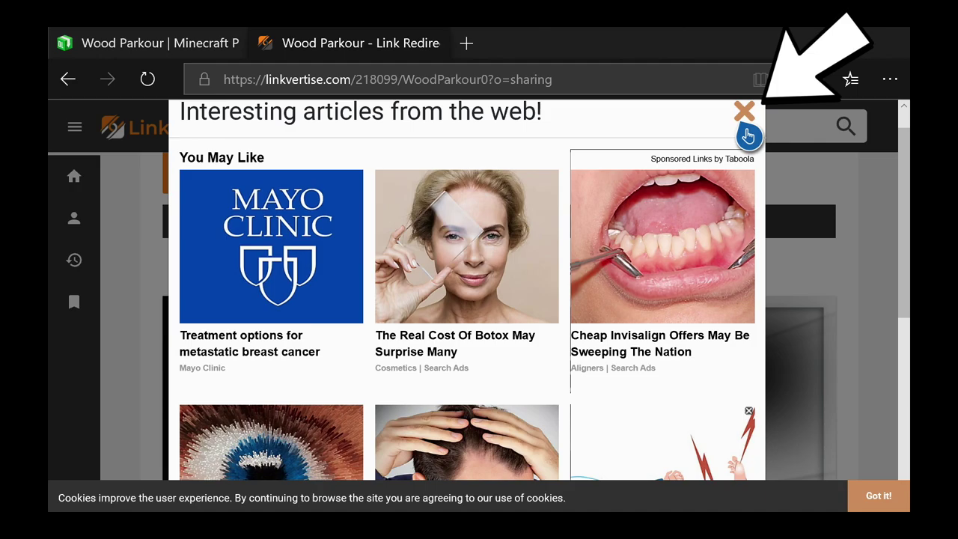
{"action": "left_click", "coordinate": [746, 114]}
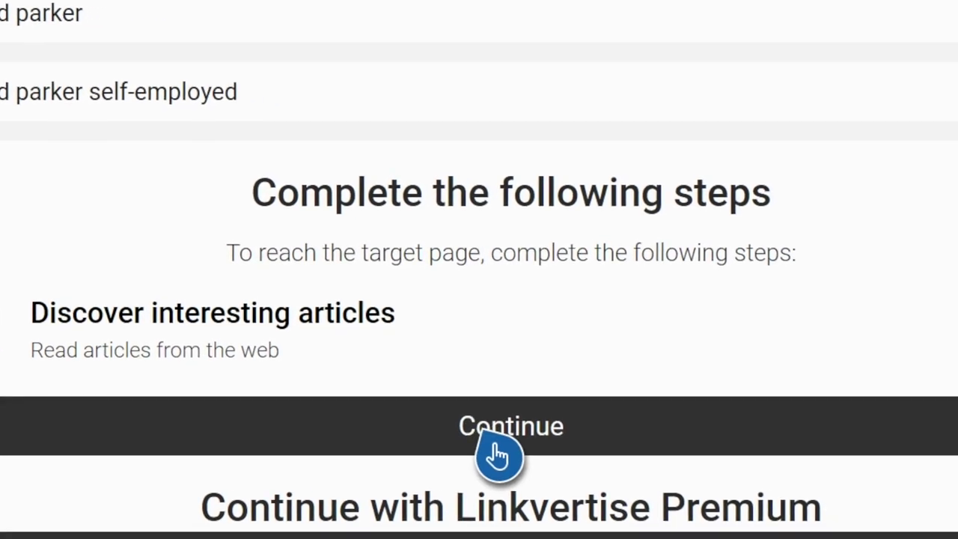
{"action": "left_click", "coordinate": [651, 460]}
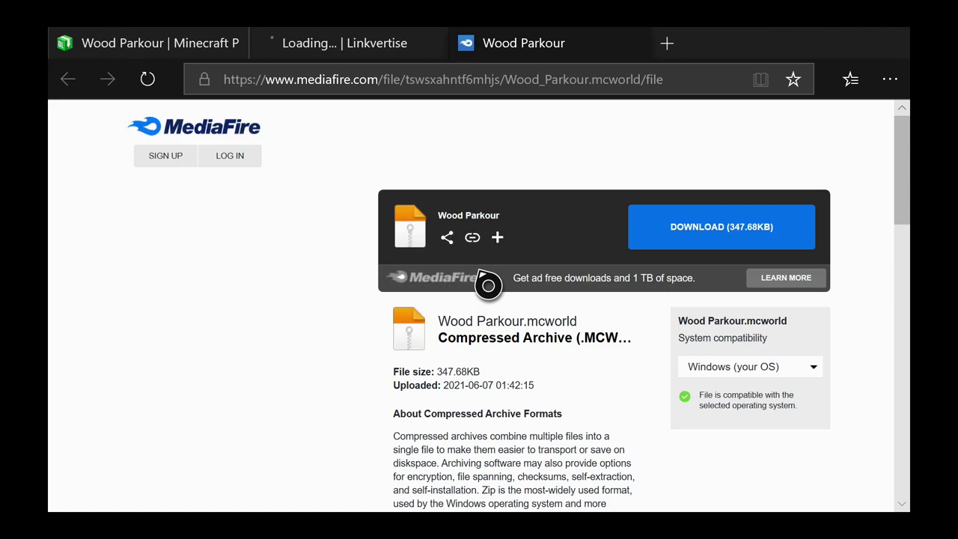
Step: Download the Wood Parkour map from MediaFire and save it as Wood Parkour (.mcworld) in This Device > Downloads
{"action": "mouse_move", "coordinate": [762, 44]}
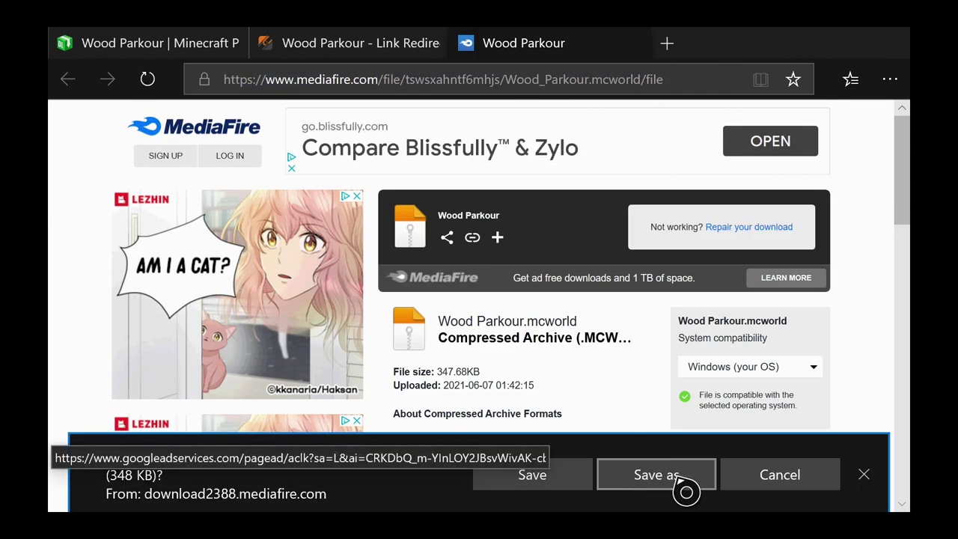
{"action": "key", "text": "Return"}
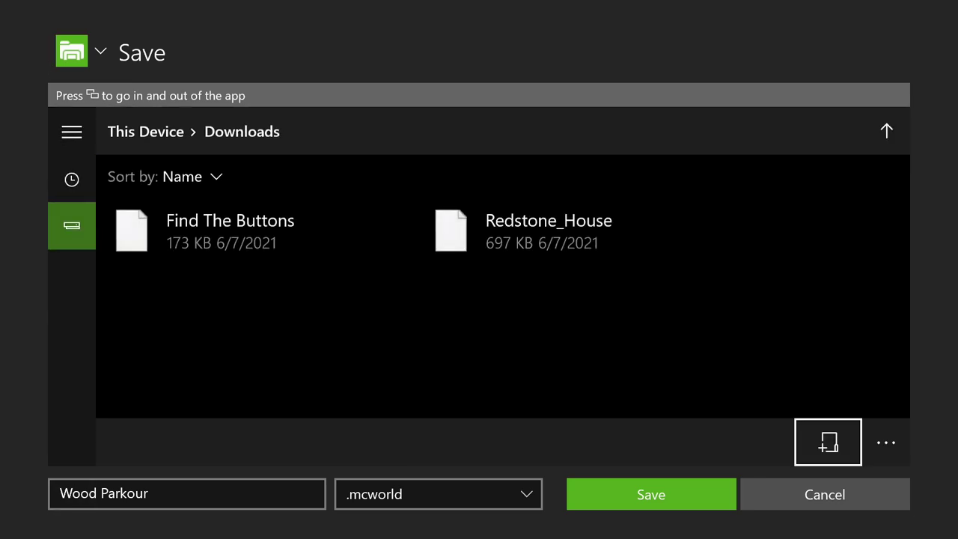
{"action": "key", "text": "Return"}
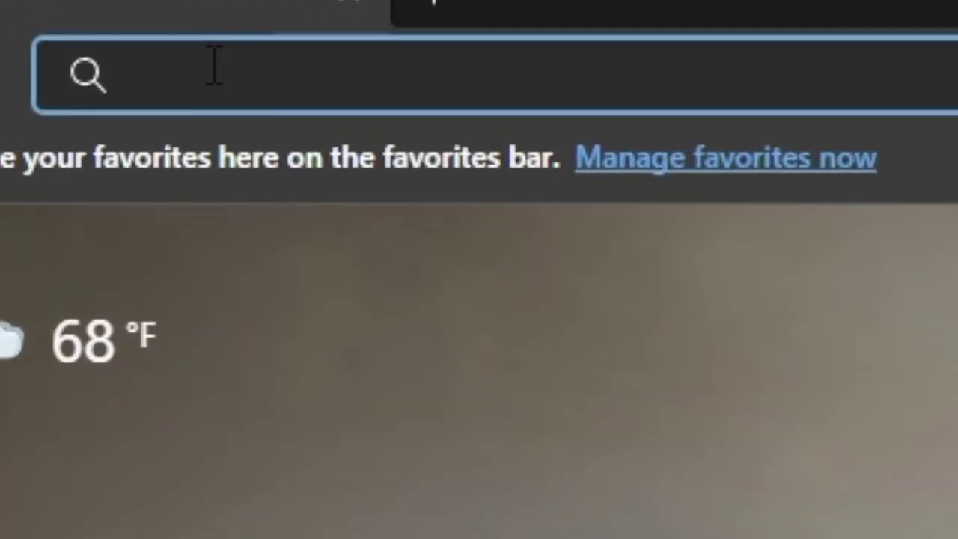
Step: Open mcpedl.com in the Windows PC's browser and show the Creation maps category
{"action": "type", "text": "mcpedl"}
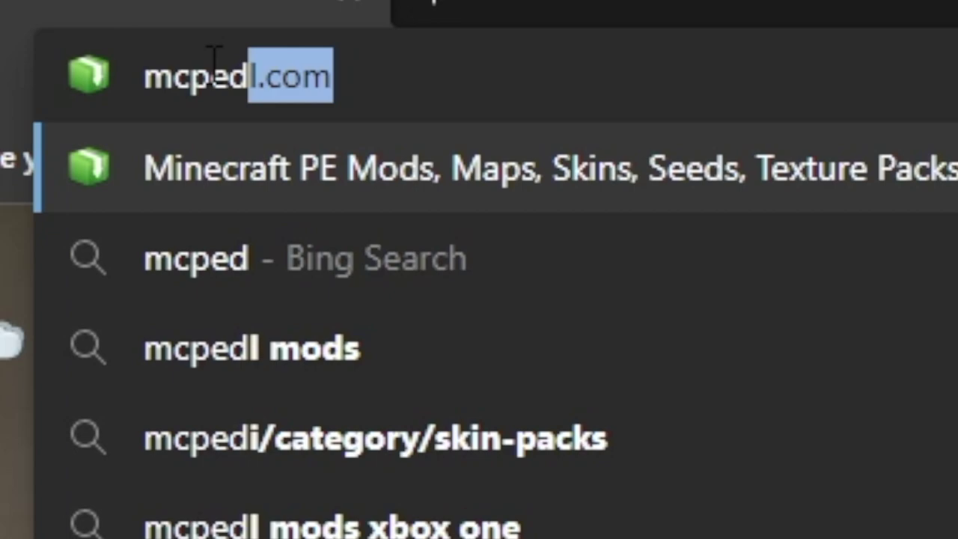
{"action": "key", "text": "Return"}
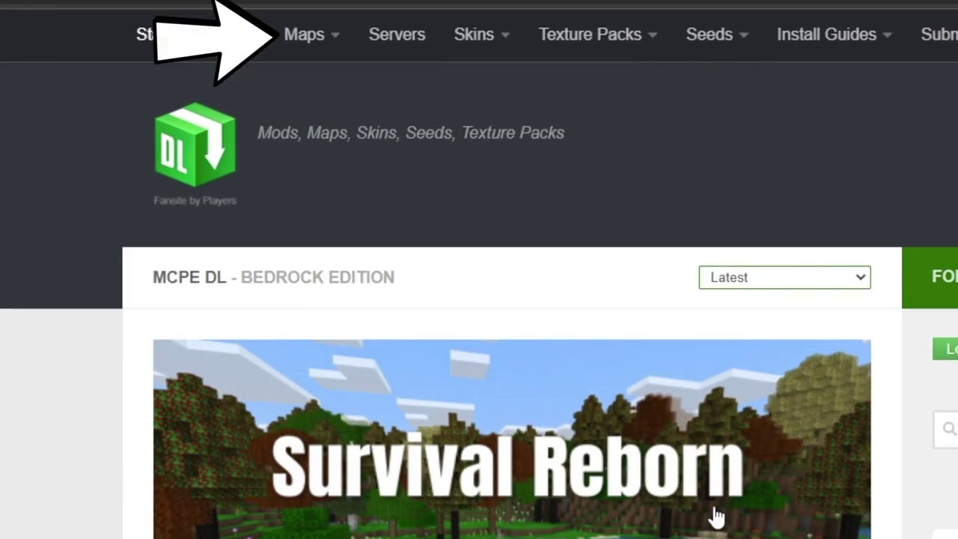
{"action": "mouse_move", "coordinate": [309, 63]}
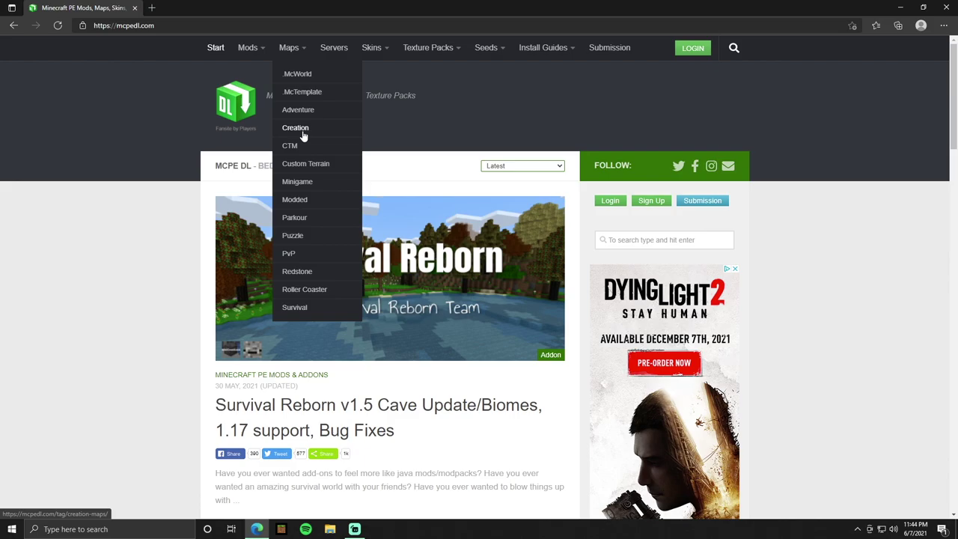
{"action": "left_click", "coordinate": [335, 216]}
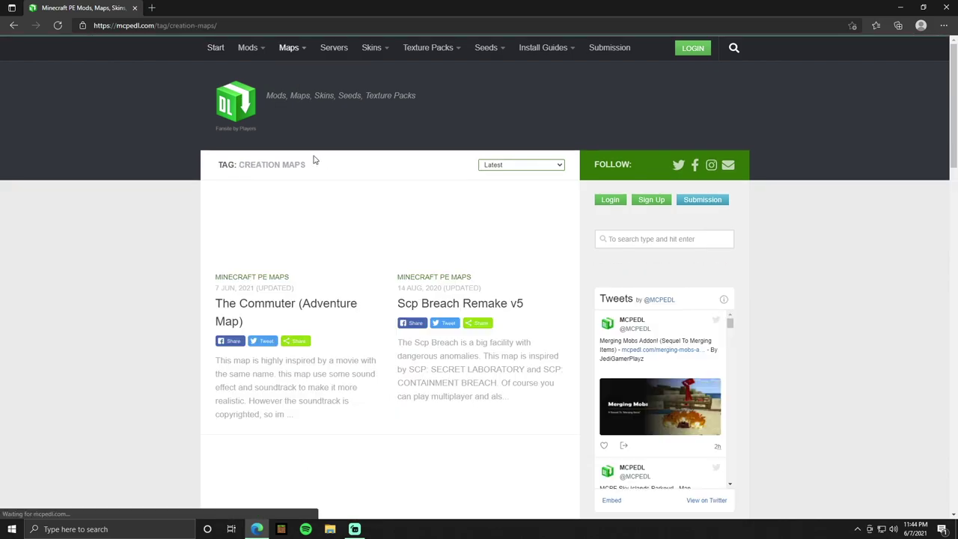
Step: Browse the Creation maps and sort them by Most Popular (All time)
{"action": "scroll", "coordinate": [420, 292], "scroll_direction": "down", "scroll_amount": 5}
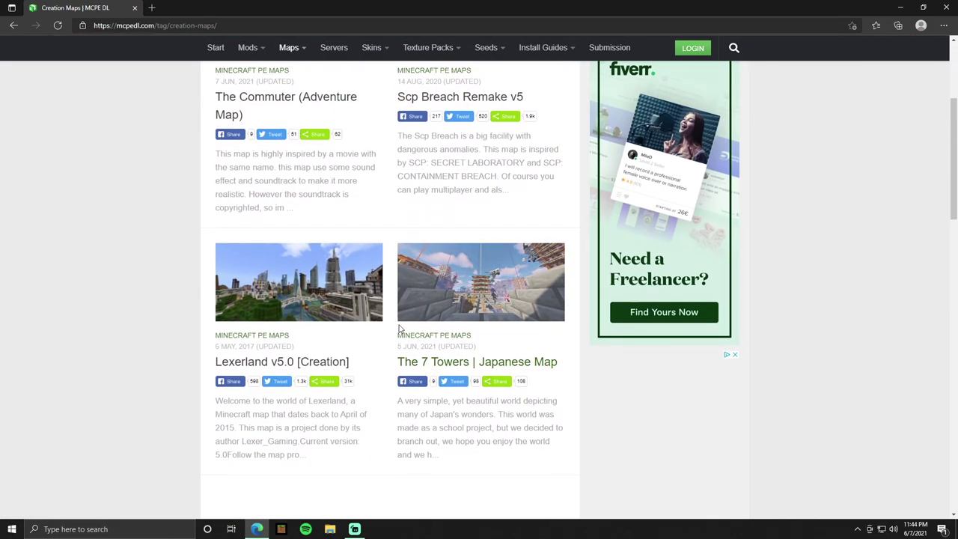
{"action": "scroll", "coordinate": [413, 314], "scroll_direction": "down", "scroll_amount": 11}
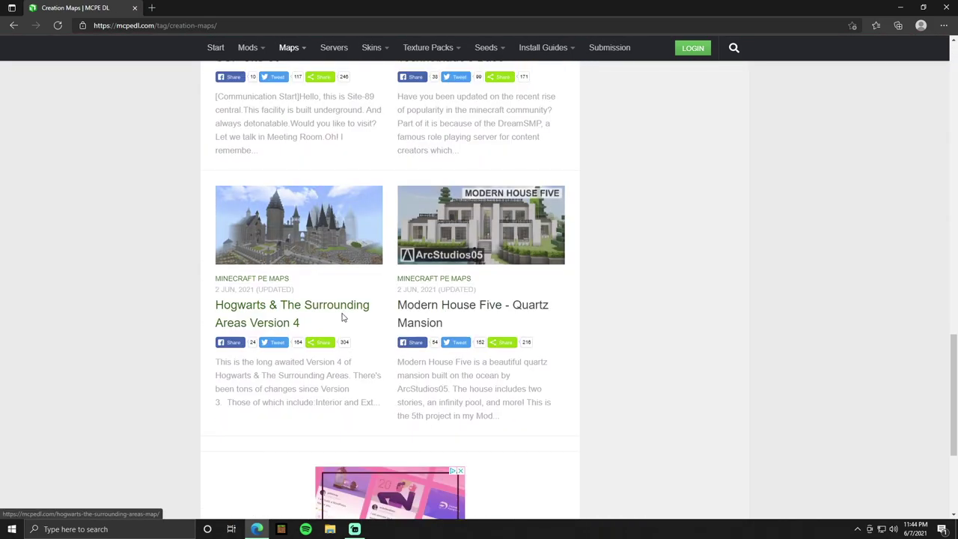
{"action": "scroll", "coordinate": [449, 307], "scroll_direction": "up", "scroll_amount": 16}
{"action": "left_click", "coordinate": [518, 194]}
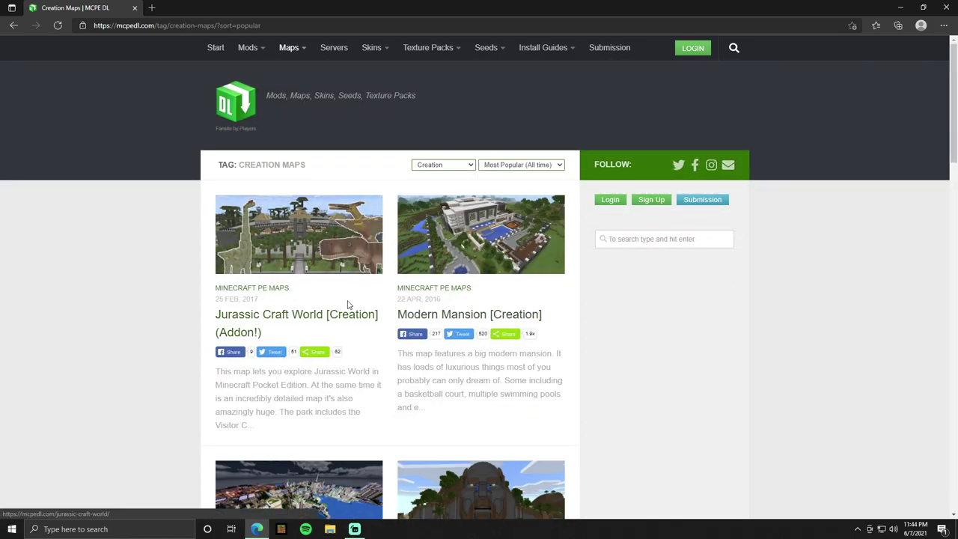
{"action": "scroll", "coordinate": [450, 315], "scroll_direction": "down", "scroll_amount": 10}
{"action": "scroll", "coordinate": [449, 359], "scroll_direction": "down", "scroll_amount": 8}
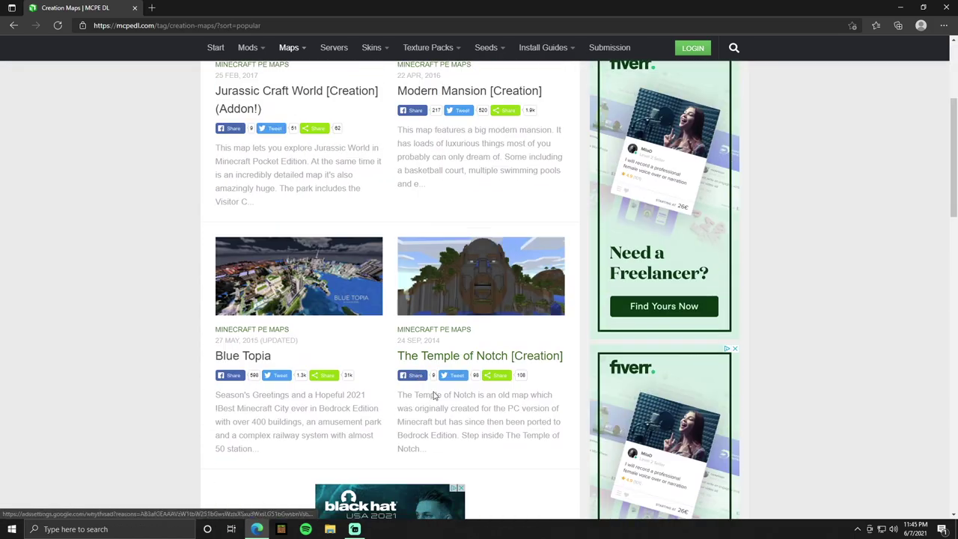
Step: Open the Thorpe Park (Theme Park) [Creation] map page from the sorted Creation maps list
{"action": "scroll", "coordinate": [479, 374], "scroll_direction": "up", "scroll_amount": 7}
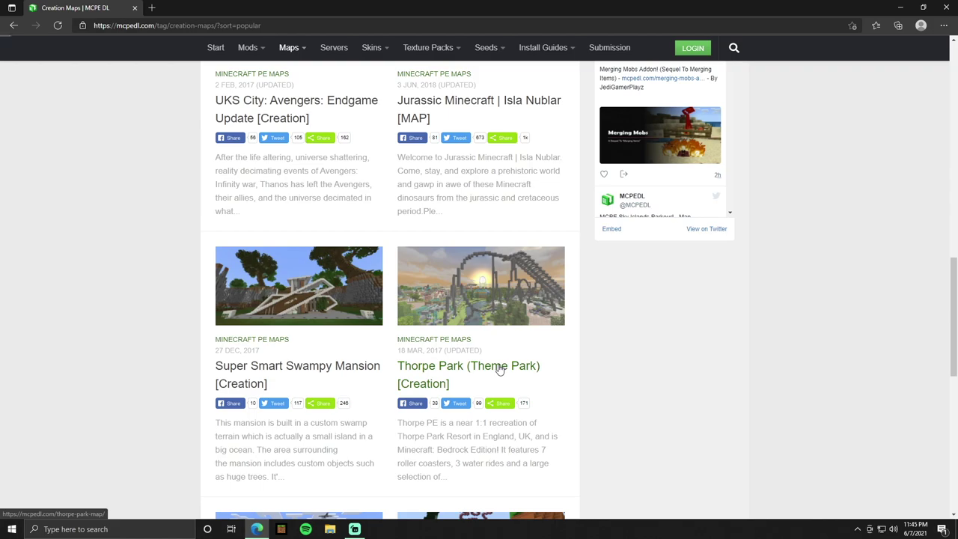
{"action": "left_click", "coordinate": [499, 370]}
{"action": "scroll", "coordinate": [334, 331], "scroll_direction": "down", "scroll_amount": 2}
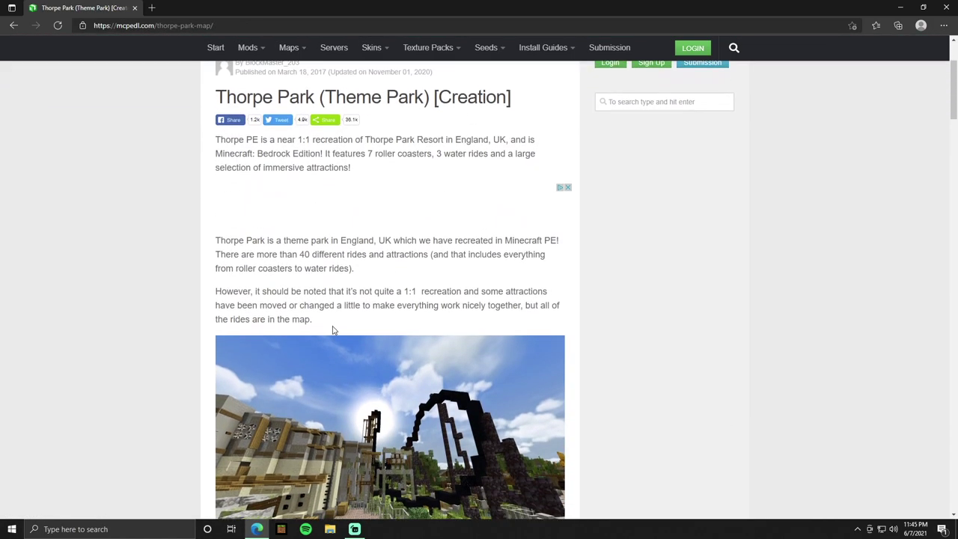
Step: Follow the Thorpe Park page's .mcworld download link to Dropbox and directly download Thorpe PE September Release 2.mcworld
{"action": "scroll", "coordinate": [334, 330], "scroll_direction": "down", "scroll_amount": 15}
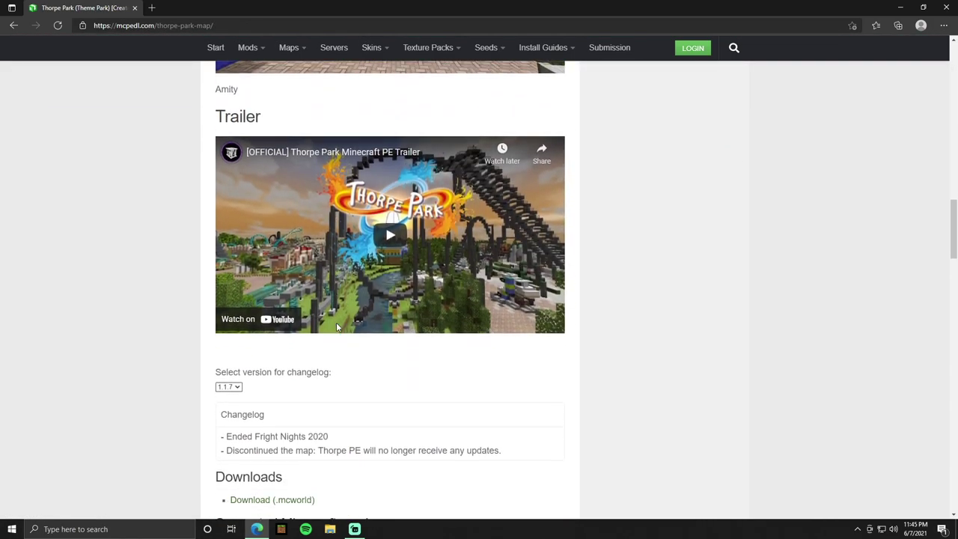
{"action": "scroll", "coordinate": [336, 322], "scroll_direction": "down", "scroll_amount": 2}
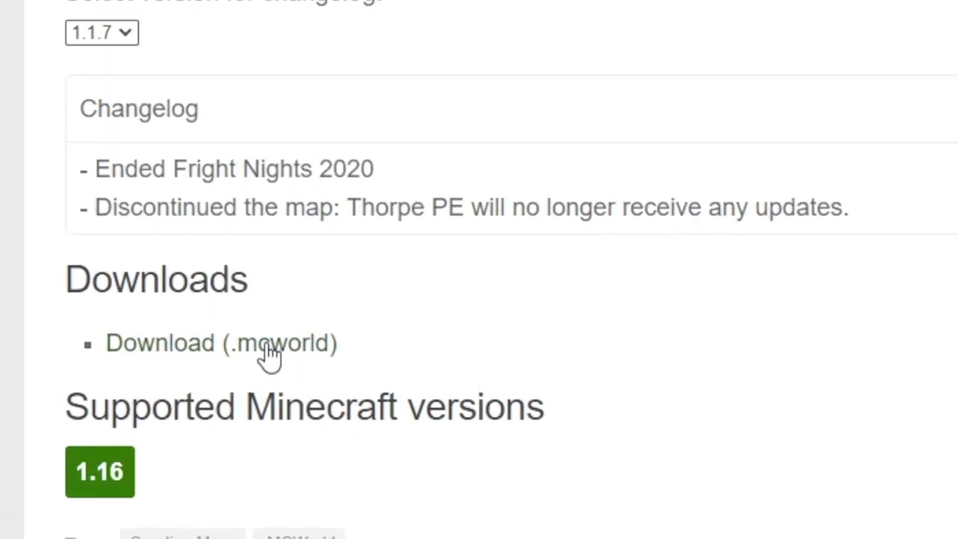
{"action": "left_click", "coordinate": [275, 346]}
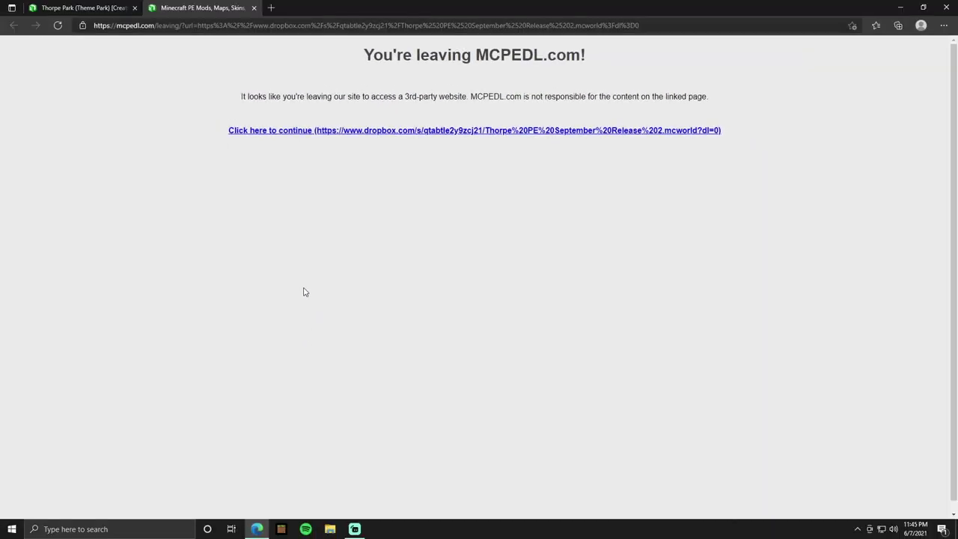
{"action": "left_click", "coordinate": [453, 139]}
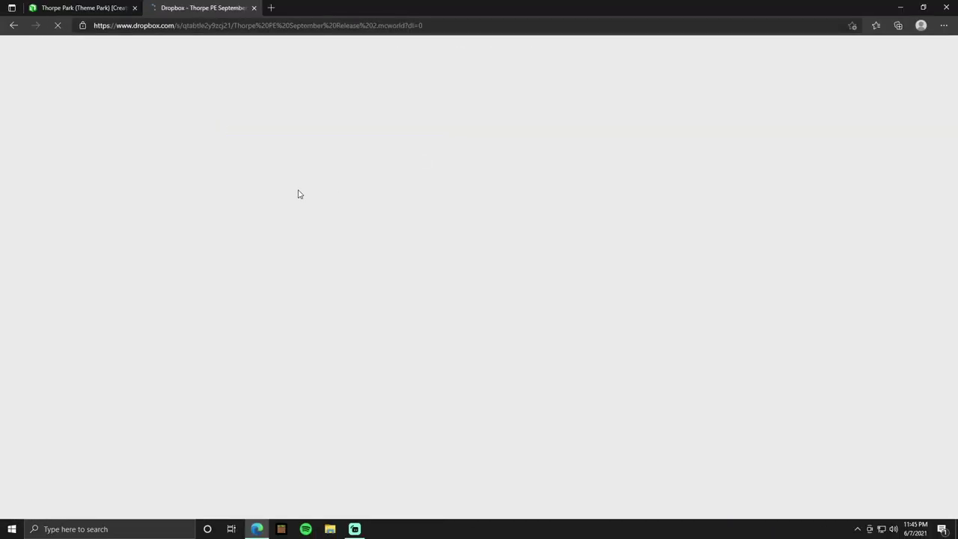
{"action": "left_click", "coordinate": [563, 135]}
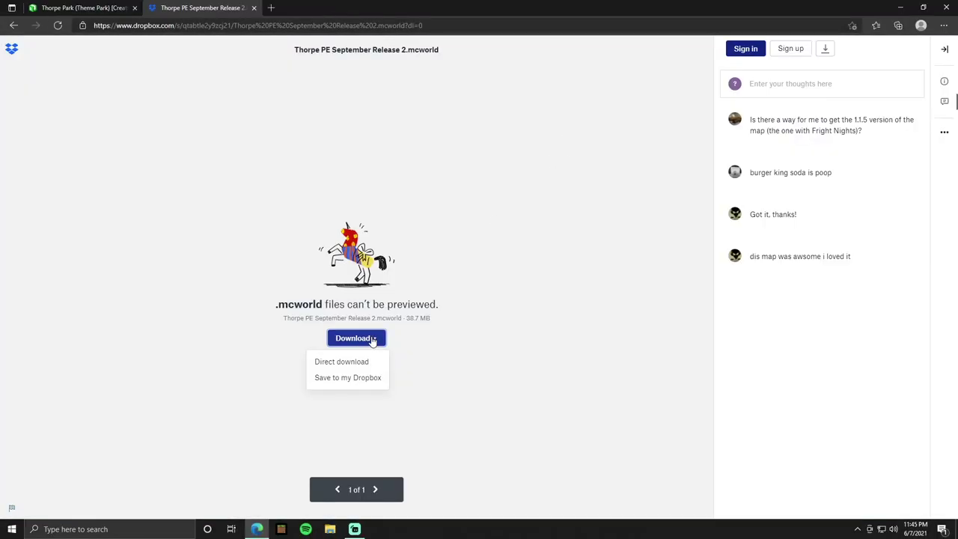
{"action": "left_click", "coordinate": [362, 365]}
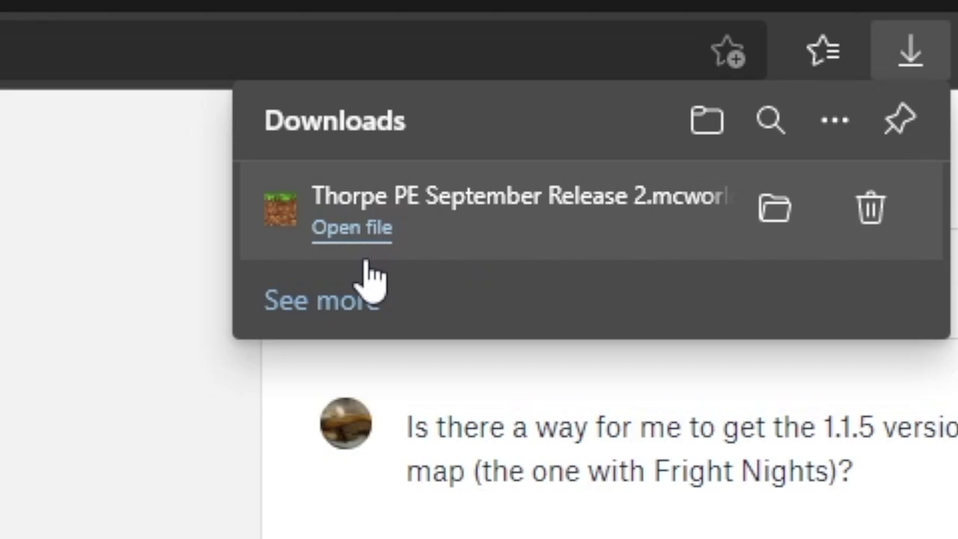
Step: Import the downloaded Thorpe PE file into Minecraft and enter the Thorpe PE world
{"action": "left_click", "coordinate": [352, 228]}
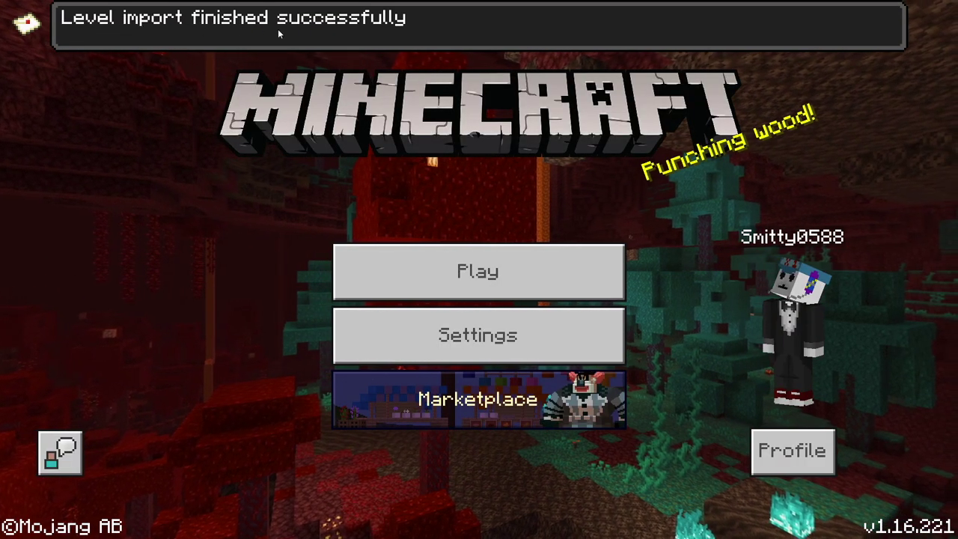
{"action": "left_click", "coordinate": [529, 268]}
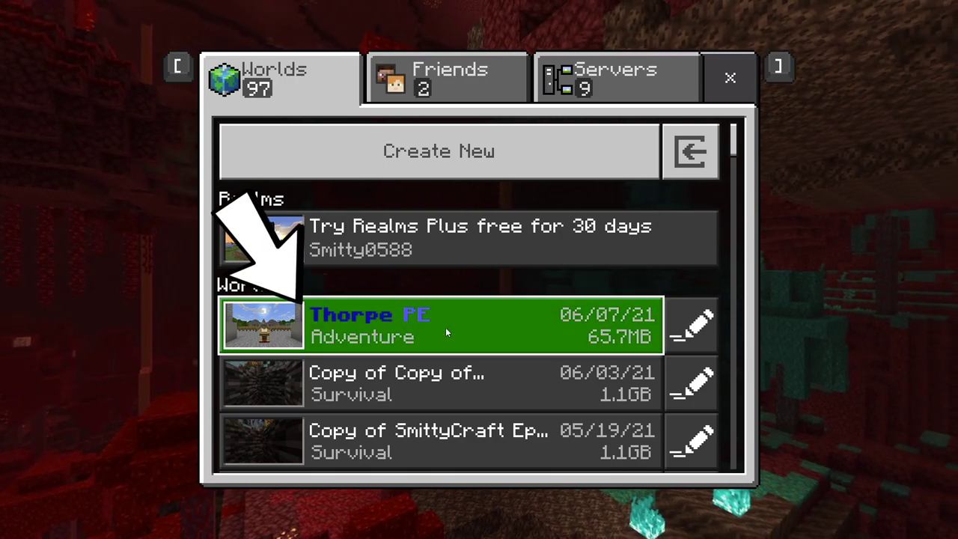
{"action": "left_click", "coordinate": [553, 323]}
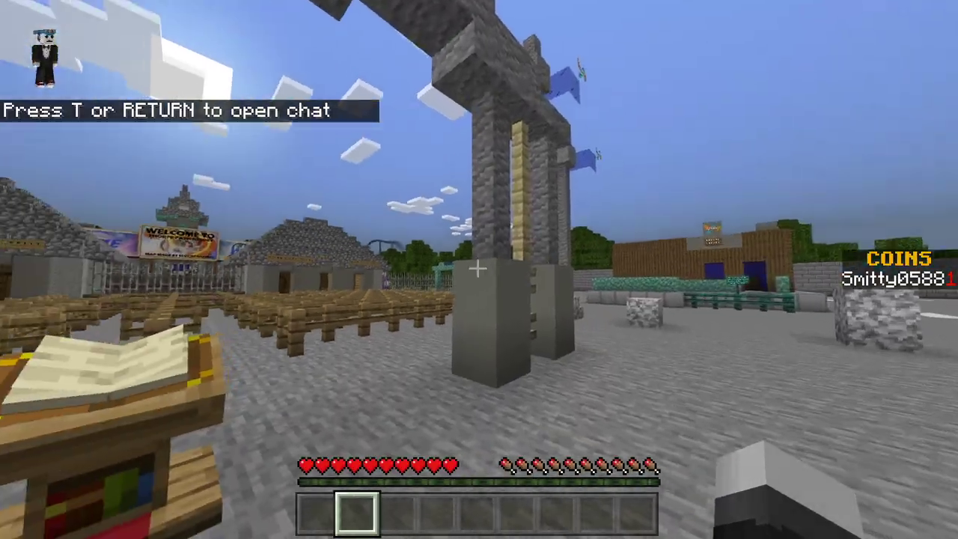
Step: Walk around the Thorpe PE spawn area and view the welcome book on the lectern
{"action": "key", "text": "w"}
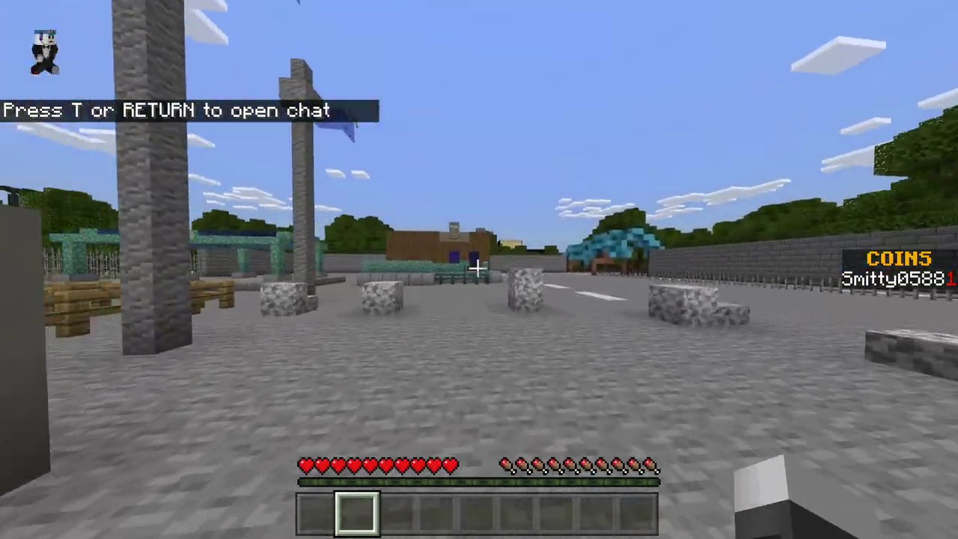
{"action": "key", "text": "w"}
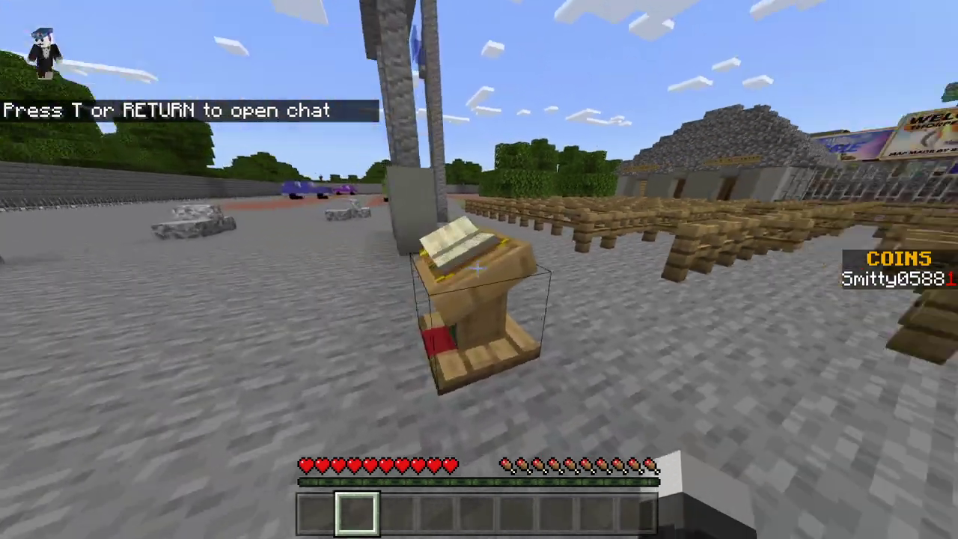
{"action": "right_click", "coordinate": [479, 269]}
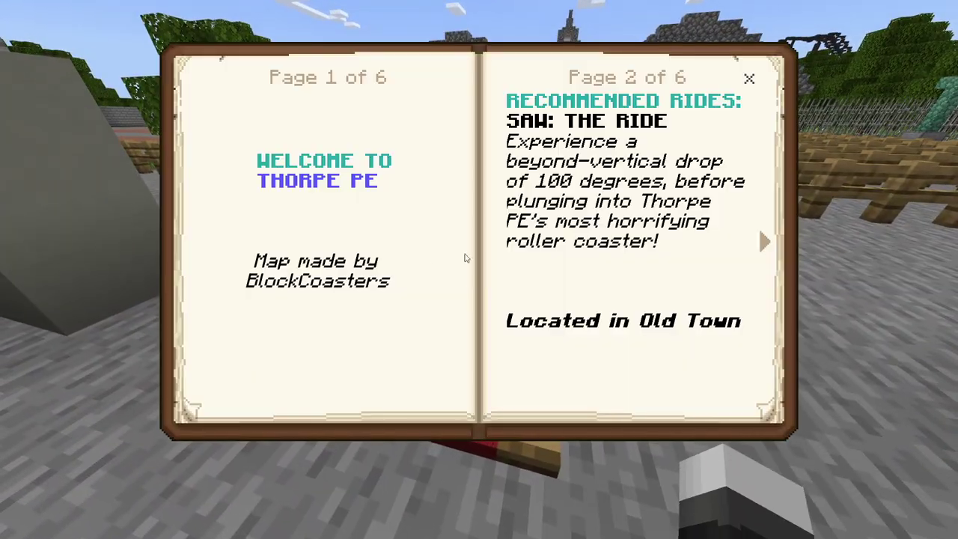
{"action": "key", "text": "Escape"}
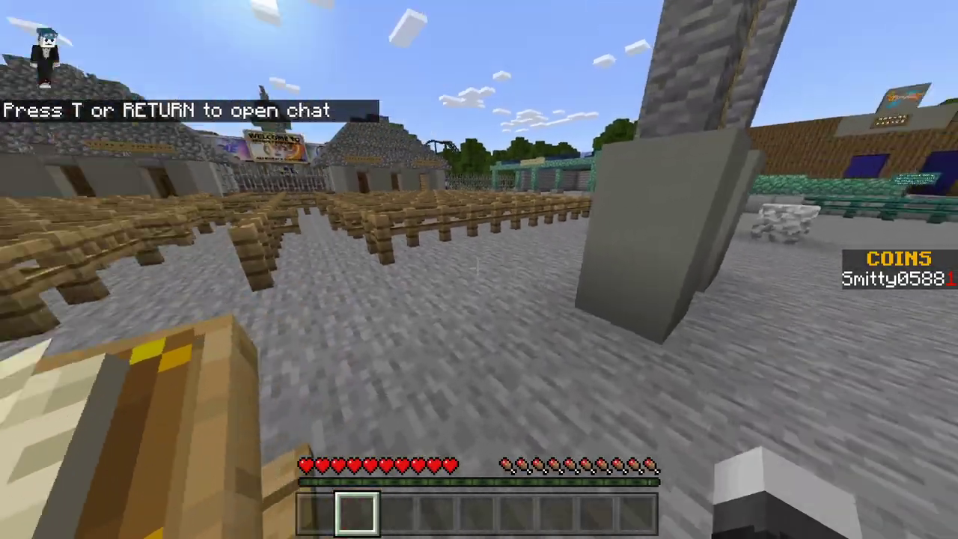
Step: Explore the fenced queue area in front of the Thorpe PE entrance buildings
{"action": "key", "text": "w"}
{"action": "key", "text": "w"}
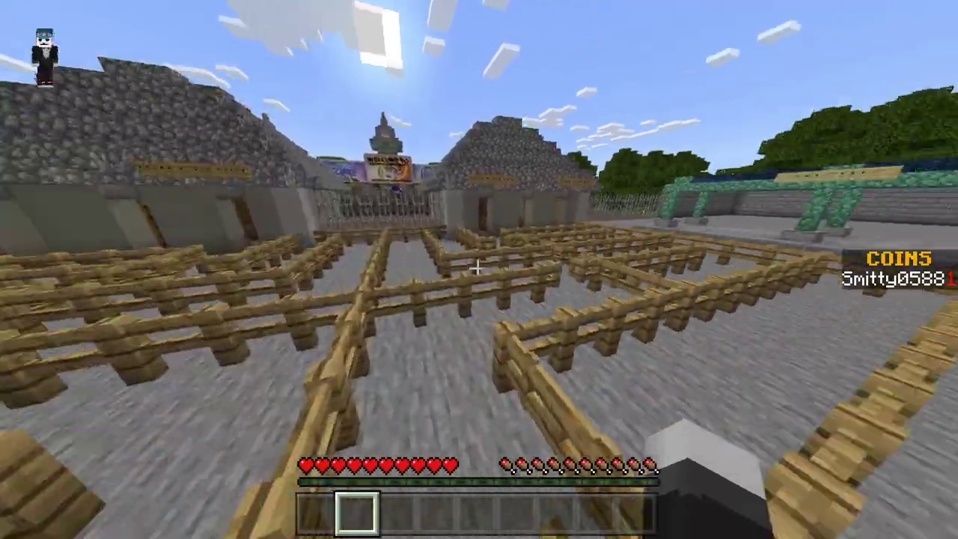
{"action": "key", "text": "w"}
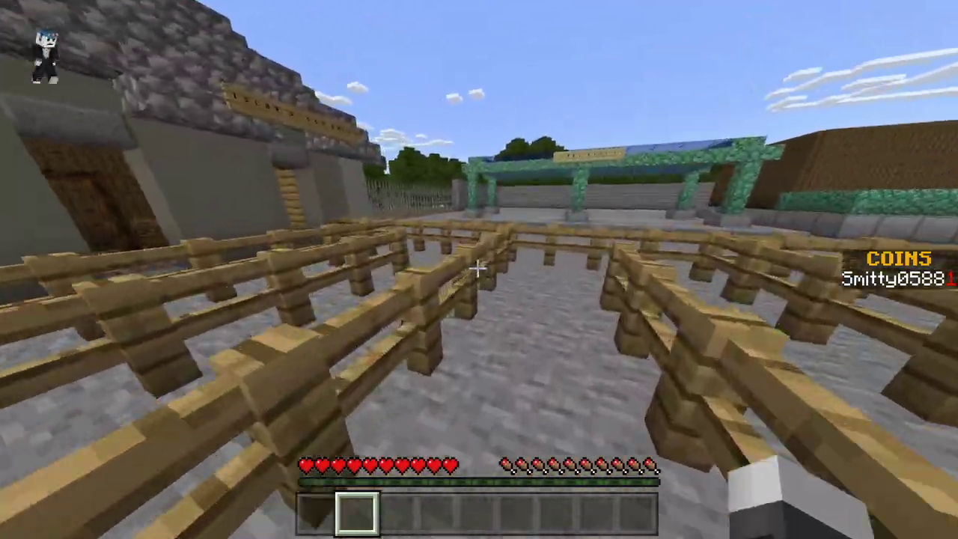
{"action": "key", "text": "space"}
{"action": "key", "text": "w"}
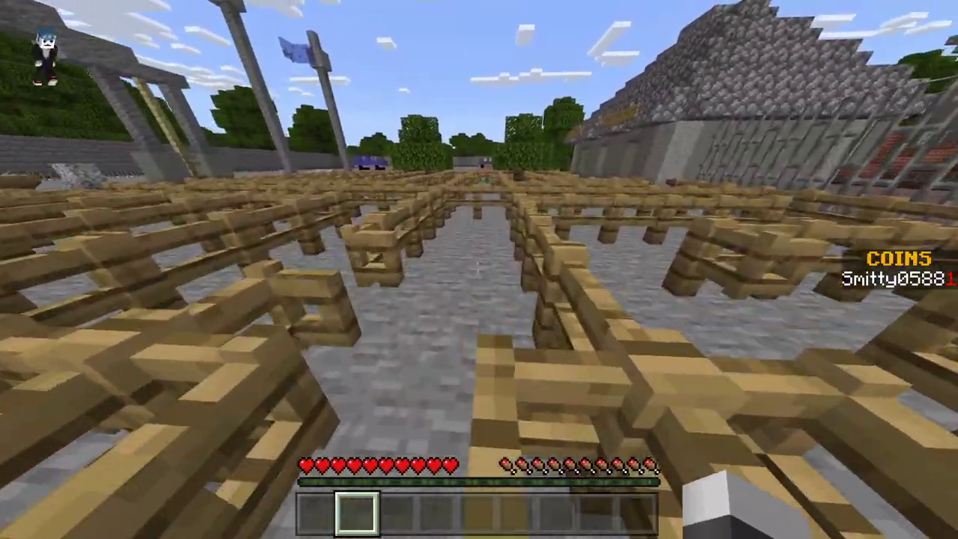
{"action": "key", "text": "space"}
{"action": "key", "text": "w"}
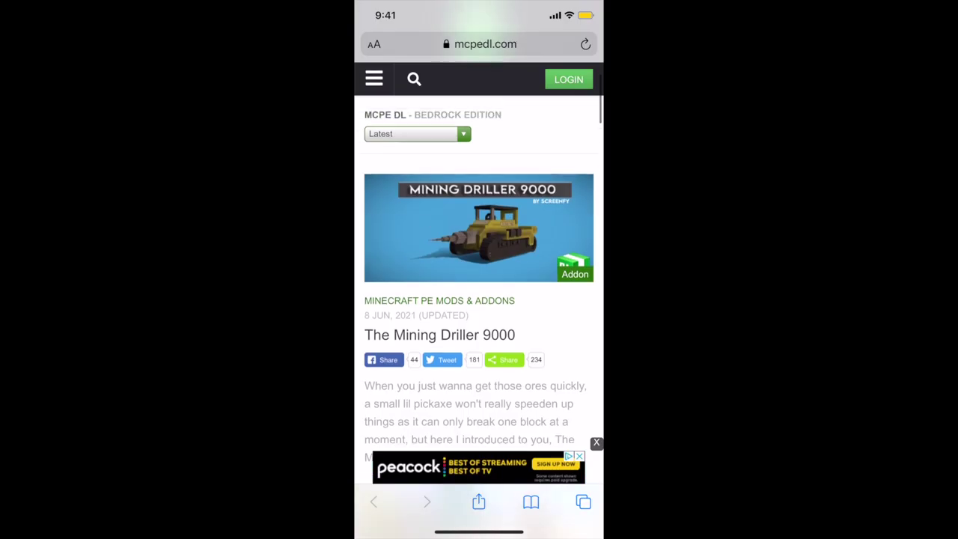
Step: Switch to the iPhone's browser and show the Minecraft PE Maps category on mcpedl.com
{"action": "scroll", "coordinate": [479, 299], "scroll_direction": "up", "scroll_amount": 2}
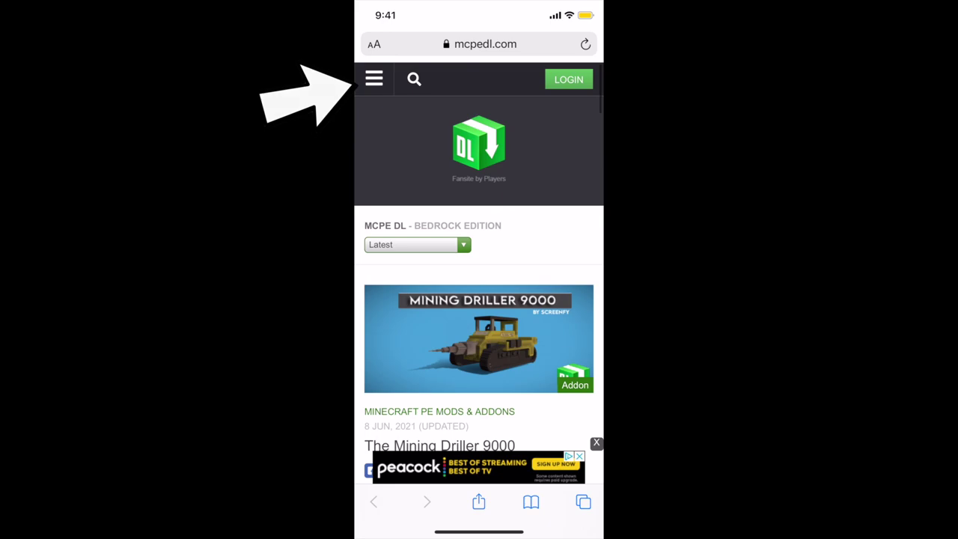
{"action": "left_click", "coordinate": [374, 79]}
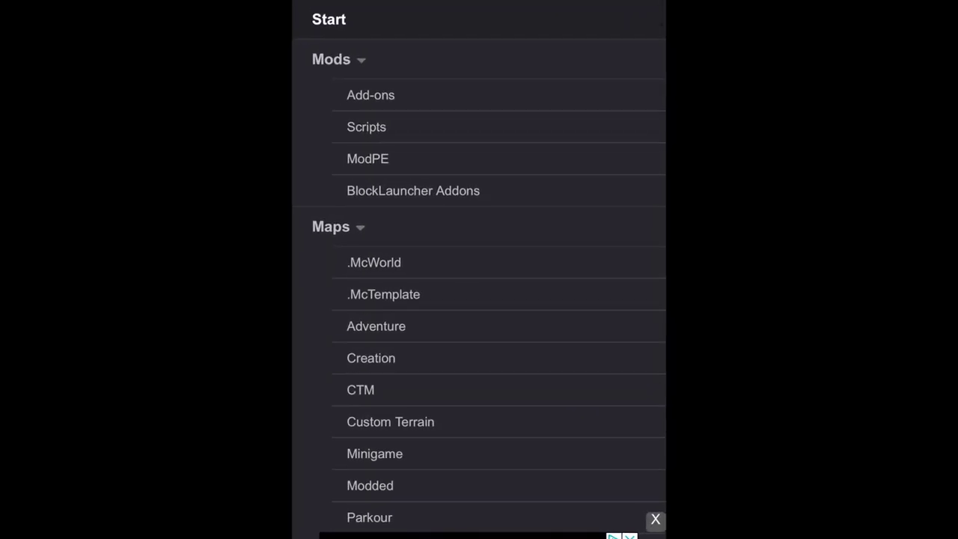
{"action": "scroll", "coordinate": [479, 269], "scroll_direction": "down", "scroll_amount": 3}
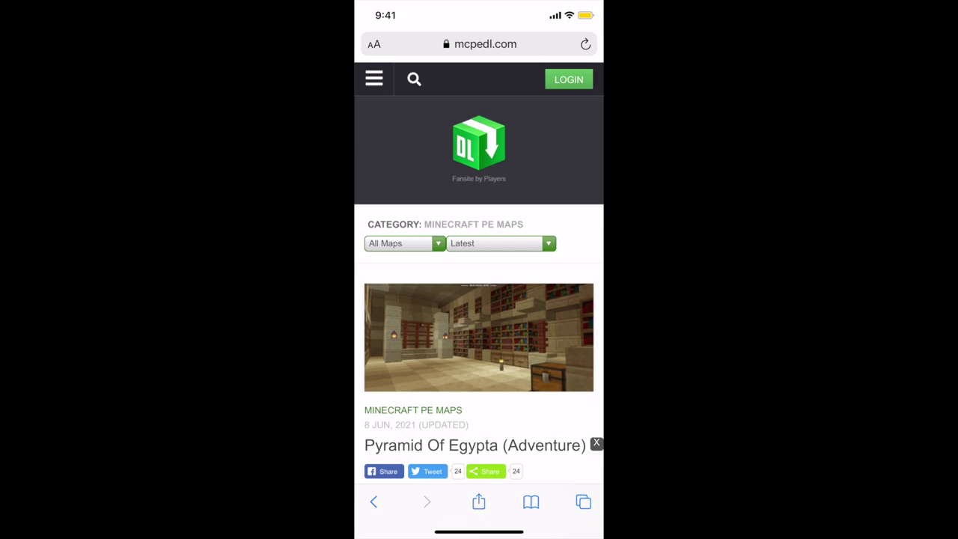
{"action": "scroll", "coordinate": [479, 300], "scroll_direction": "down", "scroll_amount": 6}
{"action": "scroll", "coordinate": [479, 299], "scroll_direction": "up", "scroll_amount": 6}
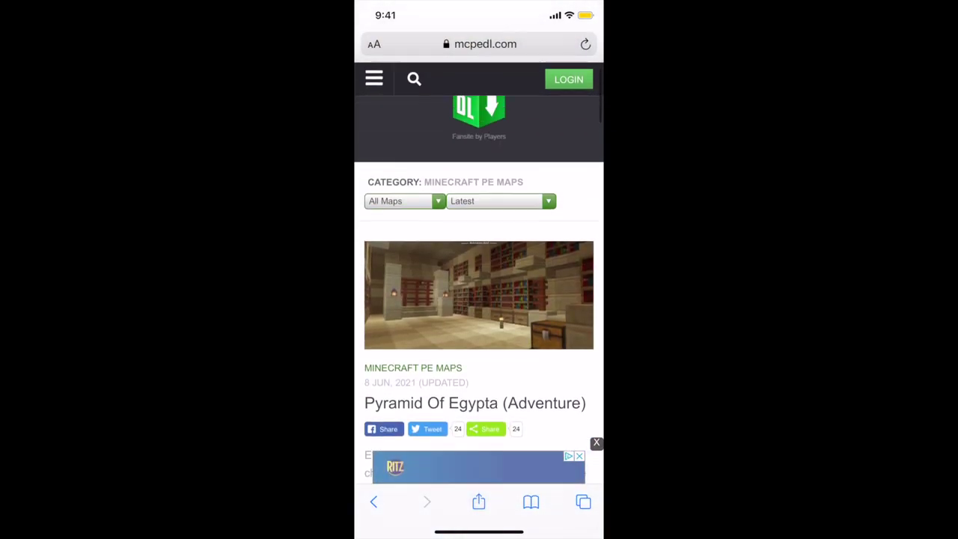
Step: Find the Super Mansion [Redstone] map in the maps list and open its page
{"action": "scroll", "coordinate": [479, 300], "scroll_direction": "down", "scroll_amount": 5}
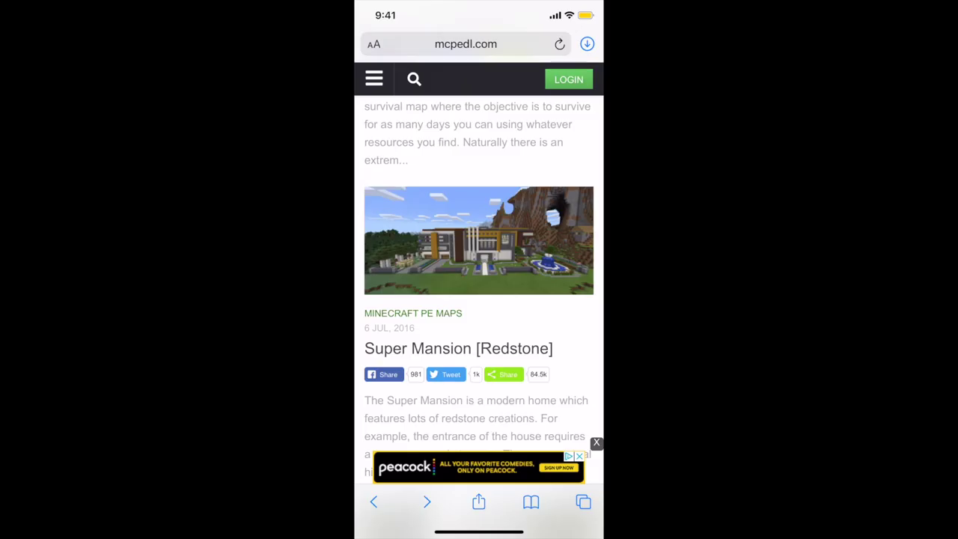
{"action": "left_click", "coordinate": [435, 419]}
{"action": "left_click", "coordinate": [458, 348]}
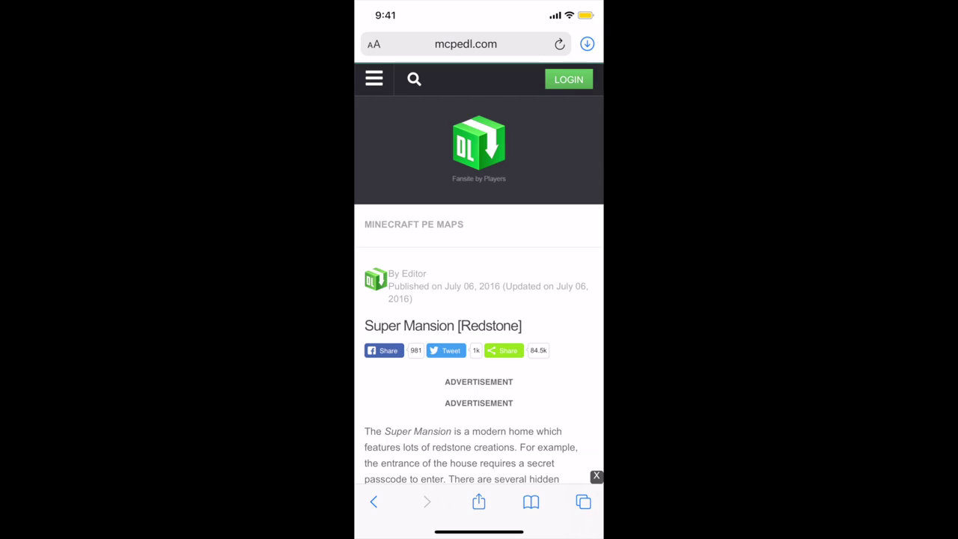
Step: Follow the Super Mansion page's Download .McWorld link and continue to mega.nz
{"action": "scroll", "coordinate": [479, 299], "scroll_direction": "down", "scroll_amount": 15}
{"action": "scroll", "coordinate": [479, 299], "scroll_direction": "down", "scroll_amount": 15}
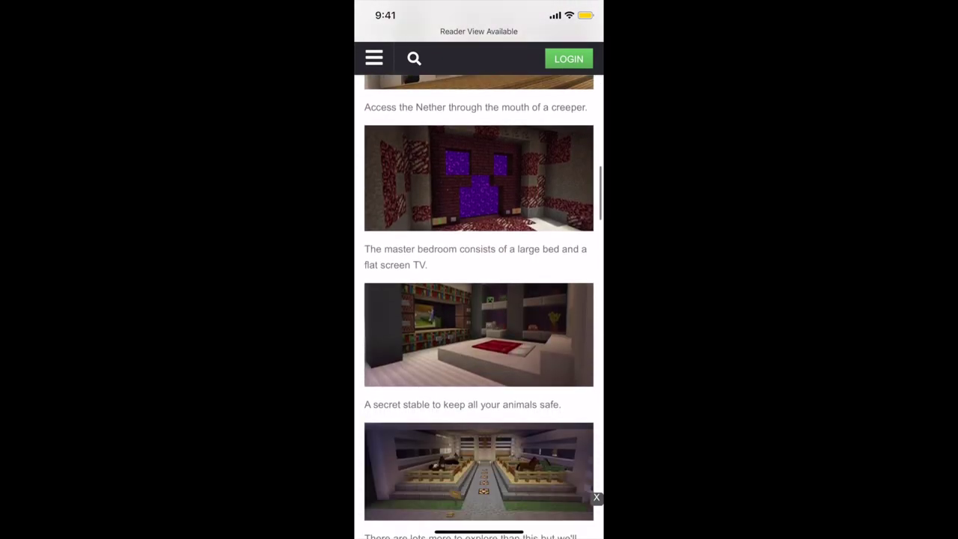
{"action": "scroll", "coordinate": [479, 300], "scroll_direction": "up", "scroll_amount": 4}
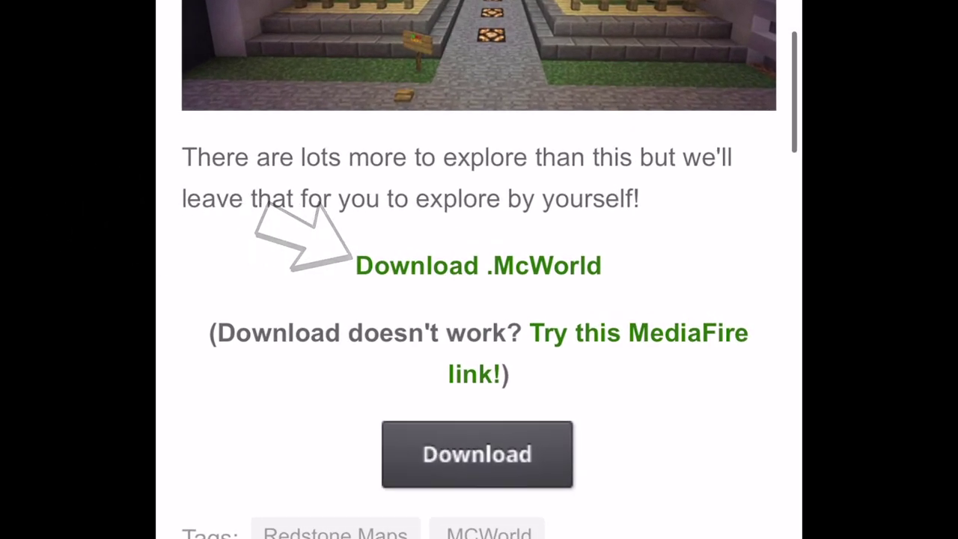
{"action": "left_click", "coordinate": [479, 266]}
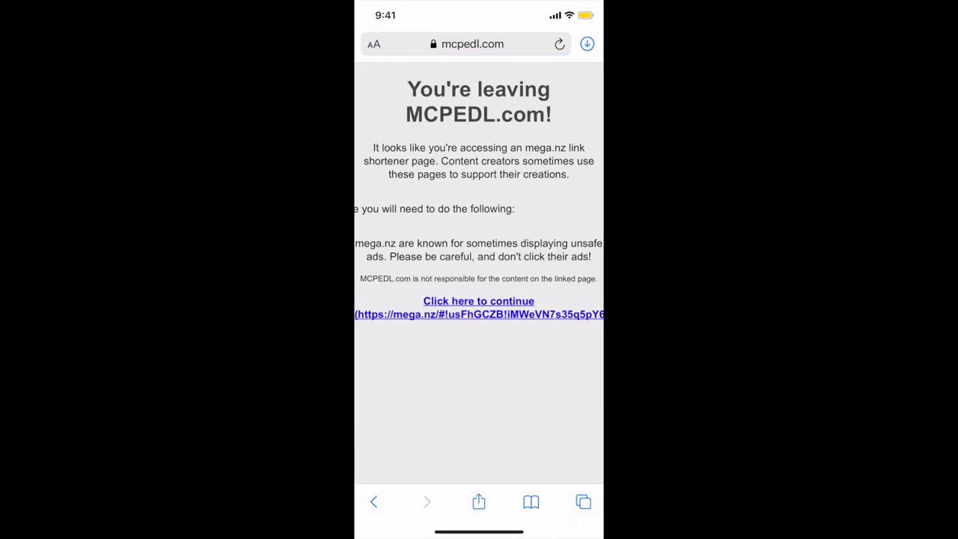
{"action": "left_click", "coordinate": [479, 301]}
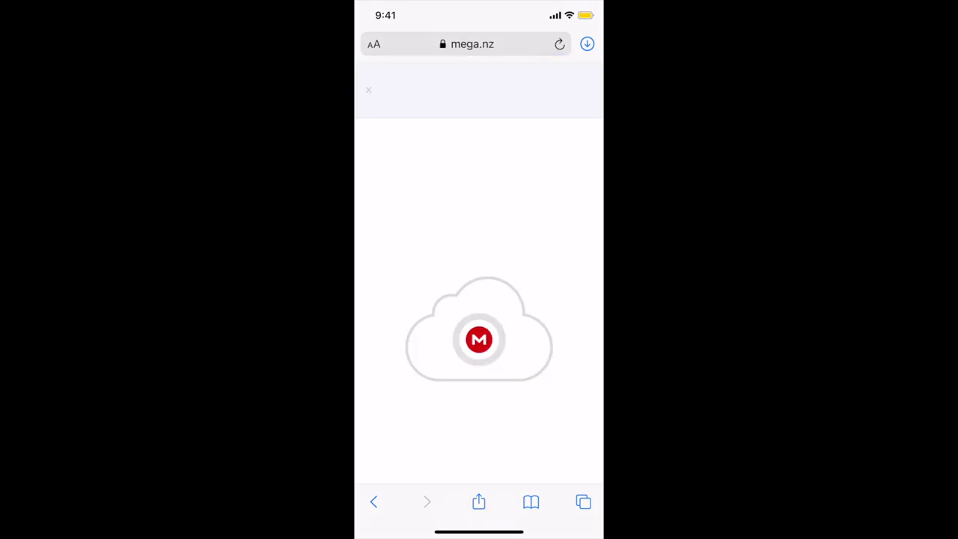
Step: Download the 2da Casa! zip file from MEGA and save it to the iPhone
{"action": "left_click", "coordinate": [479, 393]}
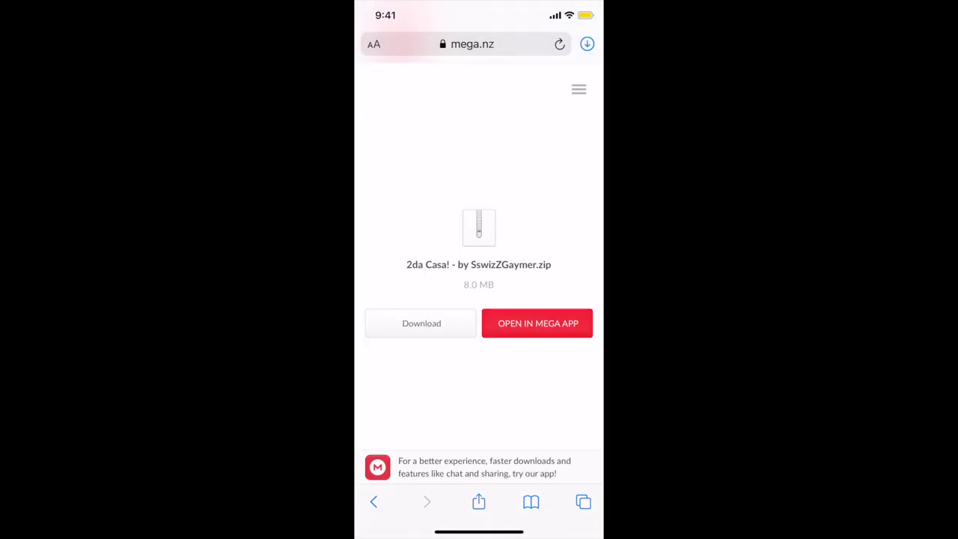
{"action": "left_click", "coordinate": [421, 323]}
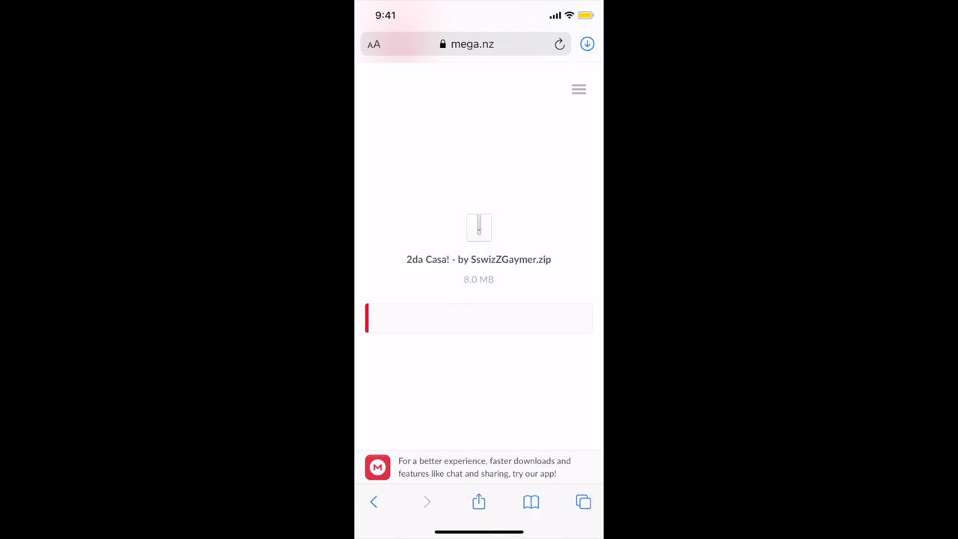
{"action": "left_click", "coordinate": [479, 317]}
{"action": "left_click", "coordinate": [549, 291]}
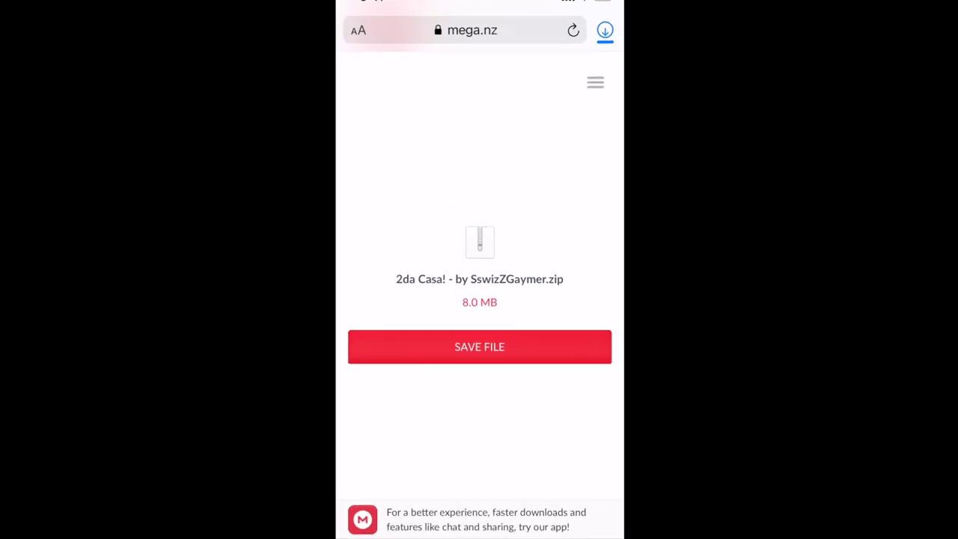
Step: Locate the downloaded 2da Casa! zip in the iPhone's Files app and extract it into a folder
{"action": "left_click", "coordinate": [604, 31]}
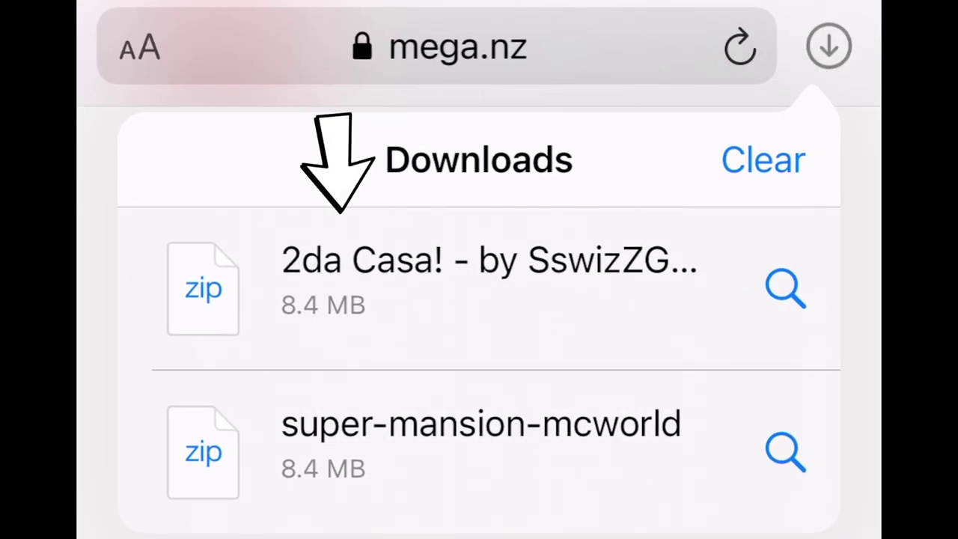
{"action": "left_click", "coordinate": [785, 288]}
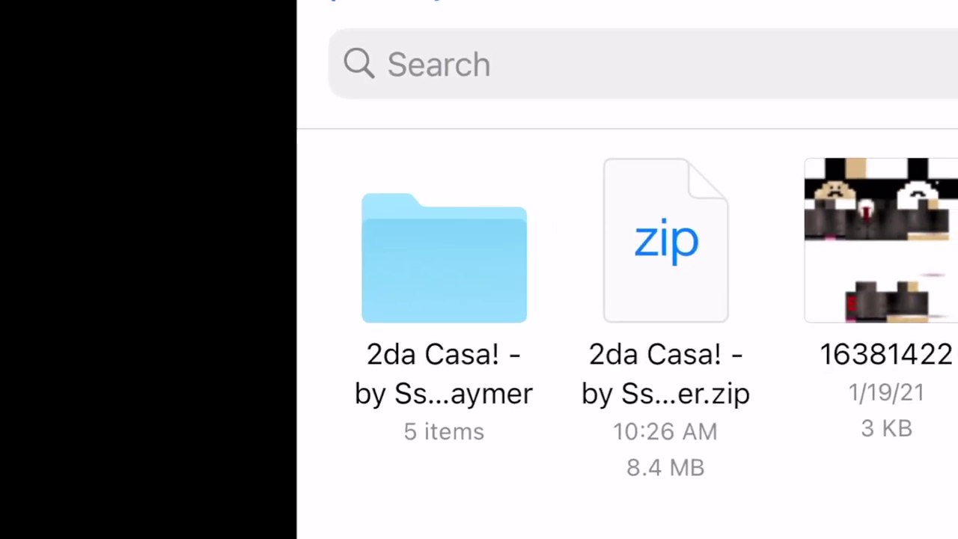
Step: Move the extracted 2da Casa! folder into minecraftWorlds, inside Minecraft's games and com.mojang folders on the iPhone
{"action": "left_click", "coordinate": [432, 200]}
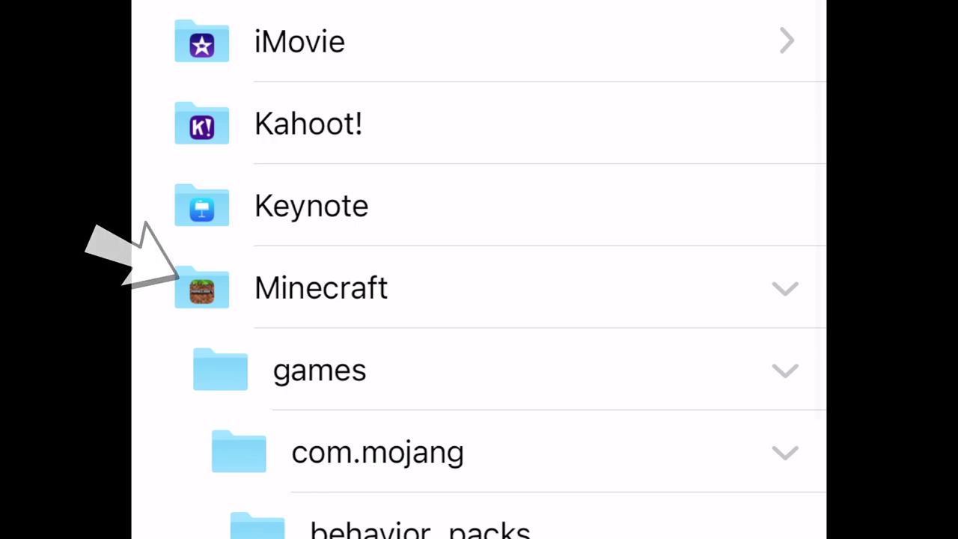
{"action": "left_click", "coordinate": [322, 288]}
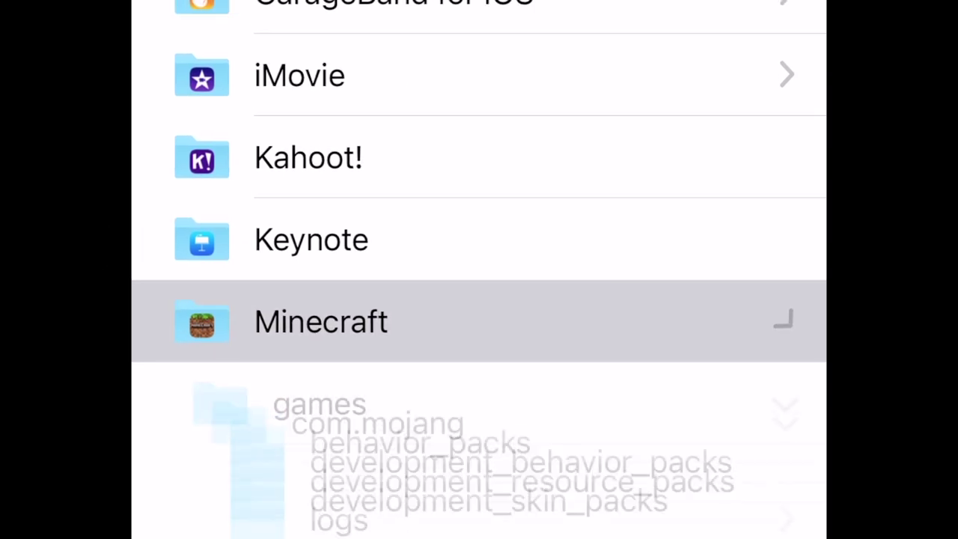
{"action": "scroll", "coordinate": [479, 269], "scroll_direction": "down", "scroll_amount": 4}
{"action": "scroll", "coordinate": [479, 269], "scroll_direction": "down", "scroll_amount": 5}
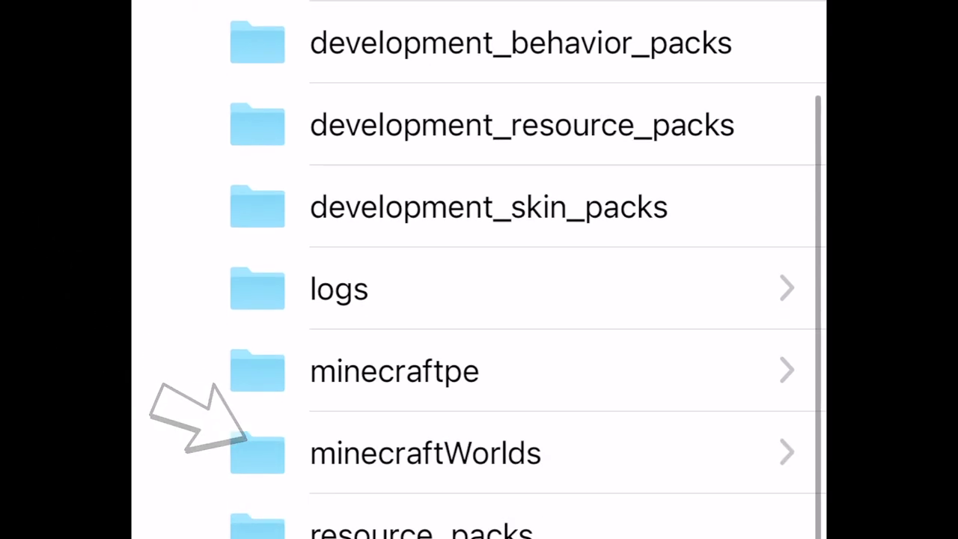
{"action": "left_click", "coordinate": [479, 452]}
{"action": "scroll", "coordinate": [479, 269], "scroll_direction": "down", "scroll_amount": 3}
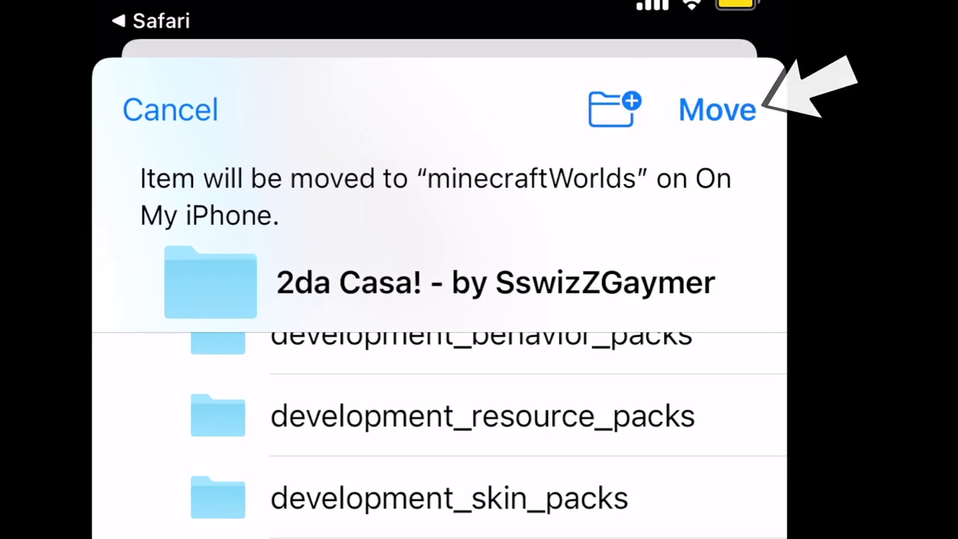
{"action": "left_click", "coordinate": [718, 109]}
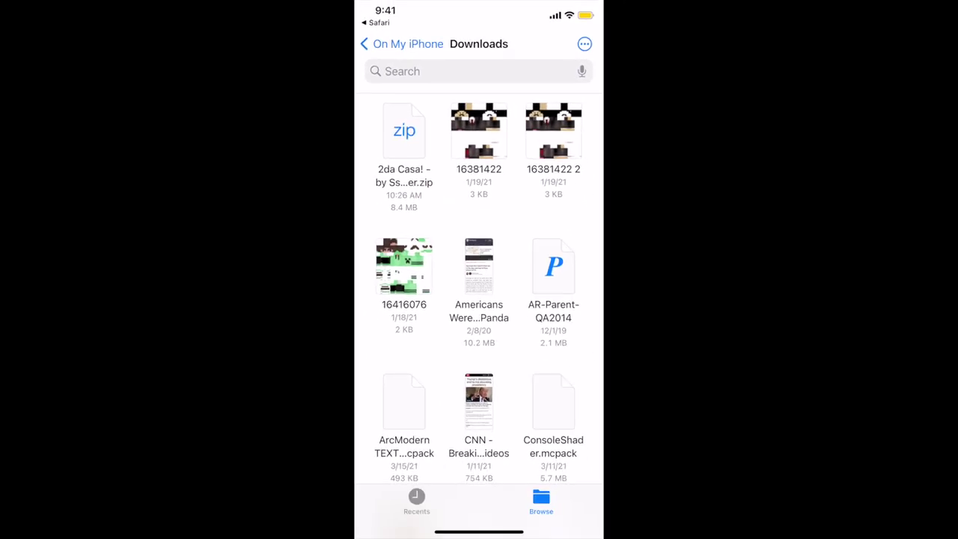
Step: Leave the Files app for Minecraft on the iPhone, find THEPISTONHOUSE in the worlds list and open its settings
{"action": "left_click", "coordinate": [396, 44]}
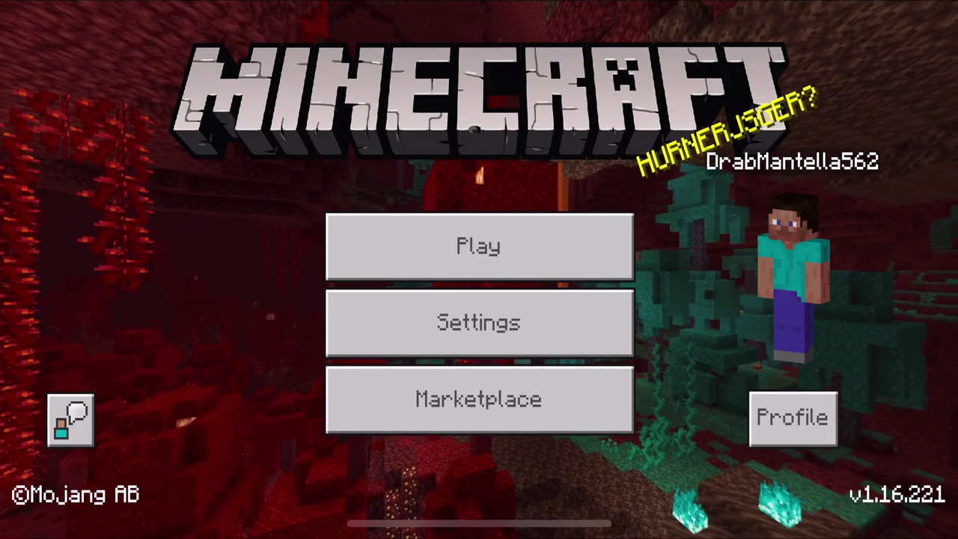
{"action": "left_click", "coordinate": [479, 246]}
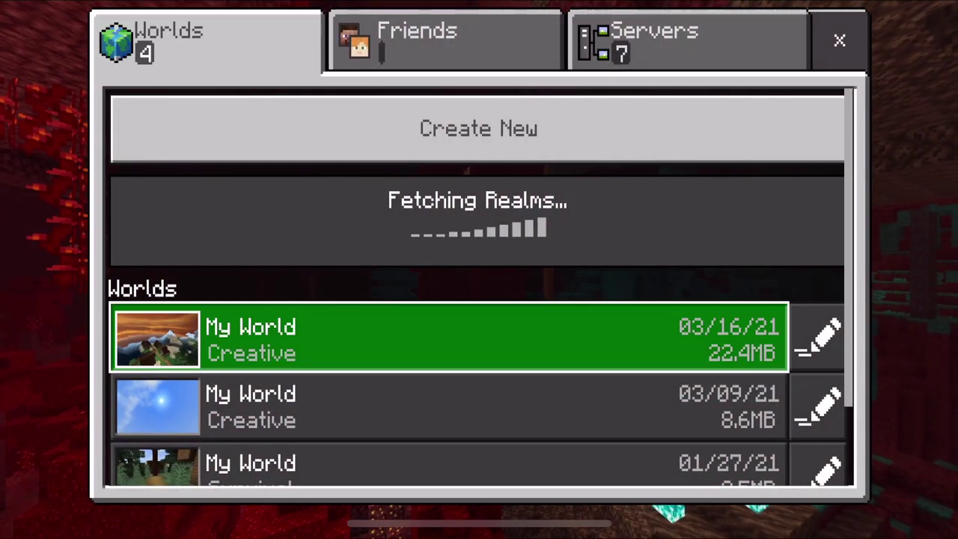
{"action": "scroll", "coordinate": [449, 330], "scroll_direction": "down", "scroll_amount": 2}
{"action": "scroll", "coordinate": [479, 330], "scroll_direction": "down", "scroll_amount": 2}
{"action": "scroll", "coordinate": [479, 329], "scroll_direction": "up", "scroll_amount": 2}
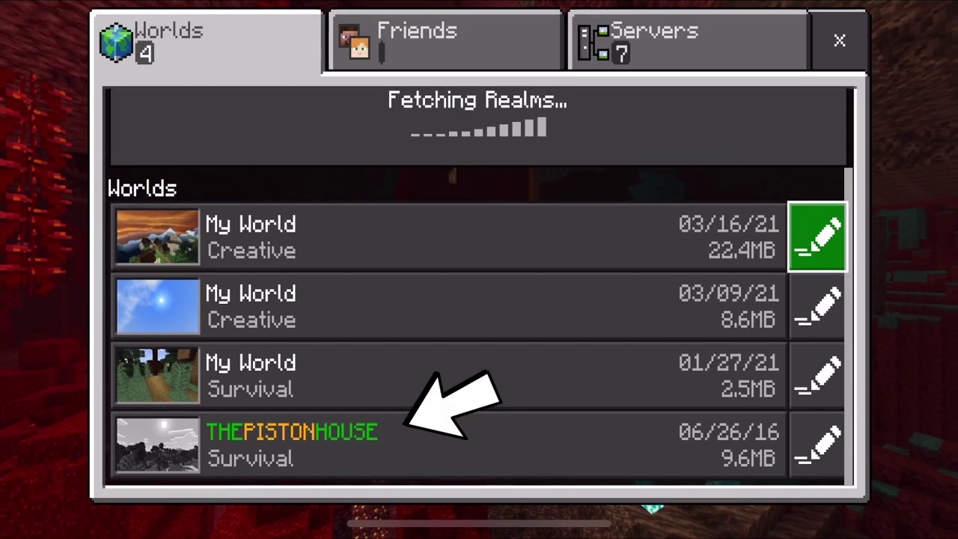
{"action": "left_click", "coordinate": [818, 446]}
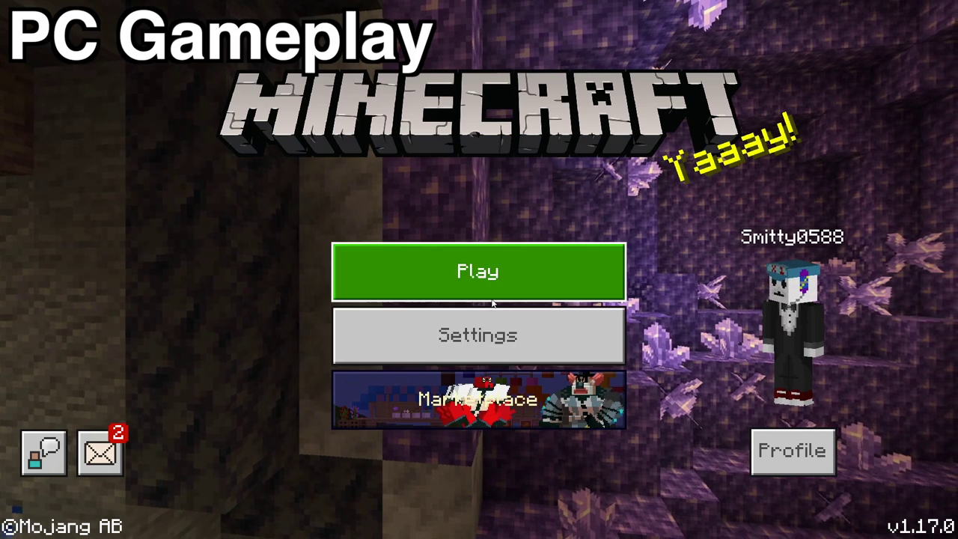
Step: In Minecraft on the PC, set the Skyblock world's Microsoft account multiplayer access to Friends of Friends and start the world
{"action": "left_click", "coordinate": [471, 273]}
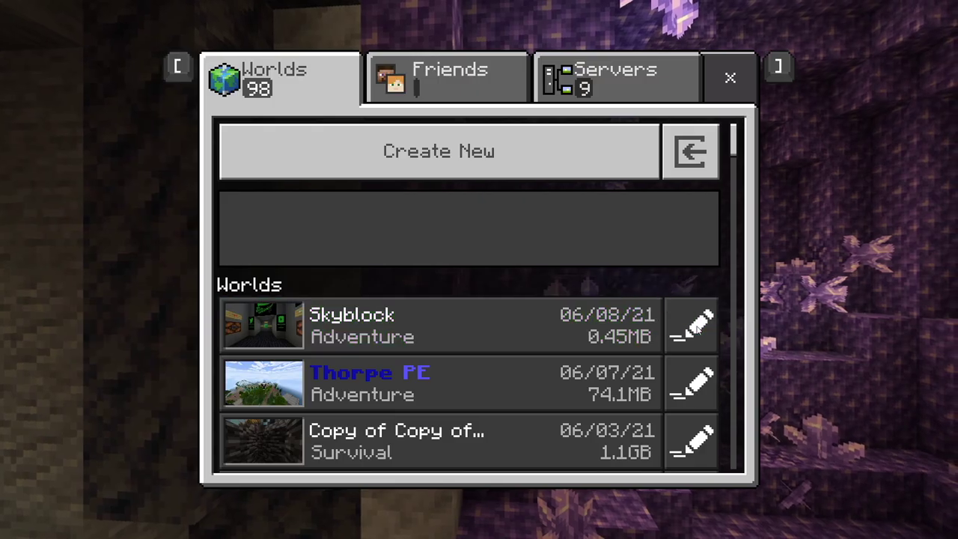
{"action": "left_click", "coordinate": [930, 321]}
{"action": "left_click", "coordinate": [205, 443]}
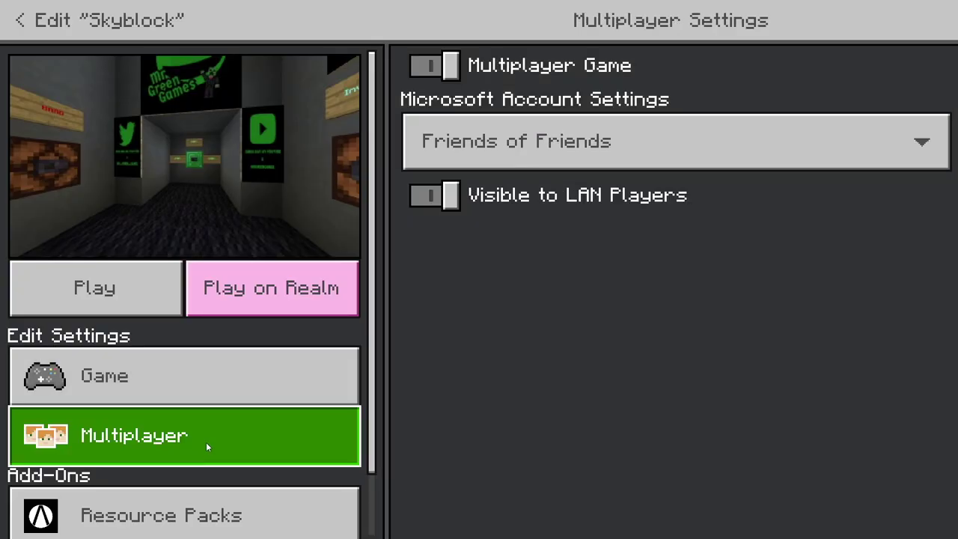
{"action": "left_click", "coordinate": [539, 141]}
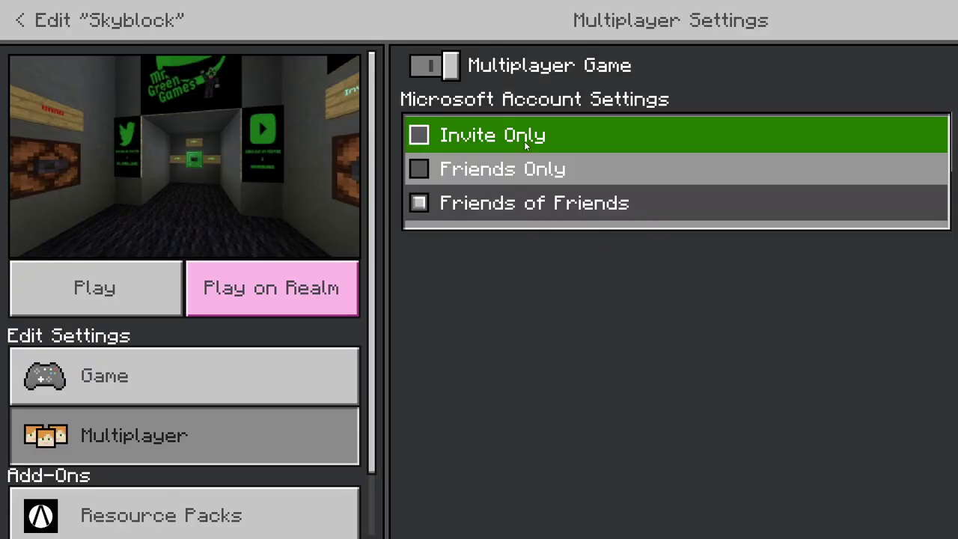
{"action": "left_click", "coordinate": [496, 203]}
{"action": "left_click", "coordinate": [148, 270]}
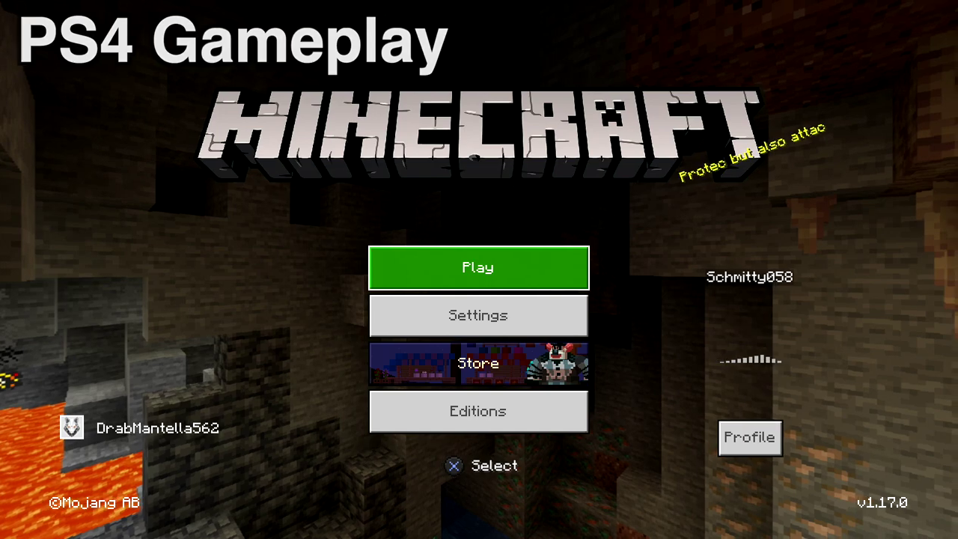
Step: In Minecraft on the PS4, find the Skyblock world hosted by the PC among the LAN games and join it
{"action": "key", "text": "Return"}
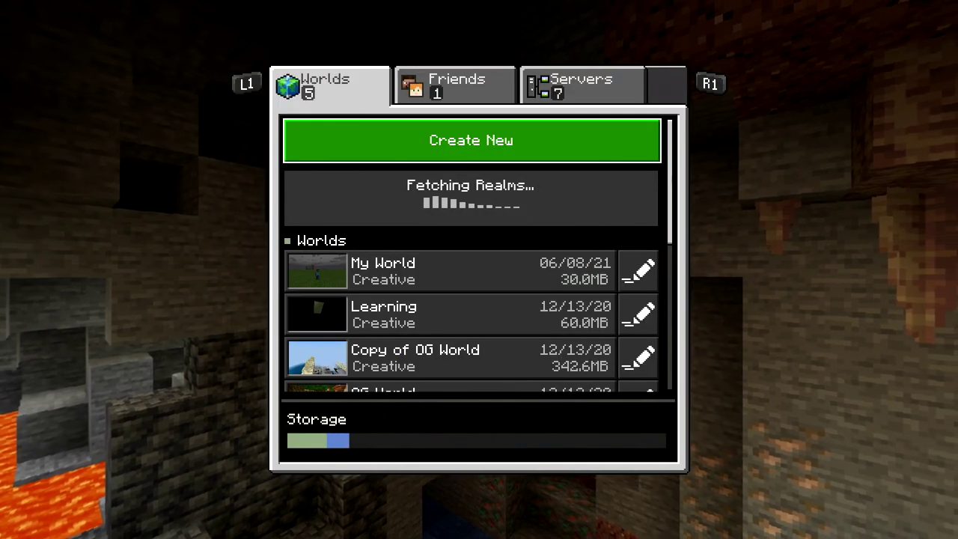
{"action": "key", "text": "bracketright"}
{"action": "key", "text": "Down"}
{"action": "key", "text": "Up"}
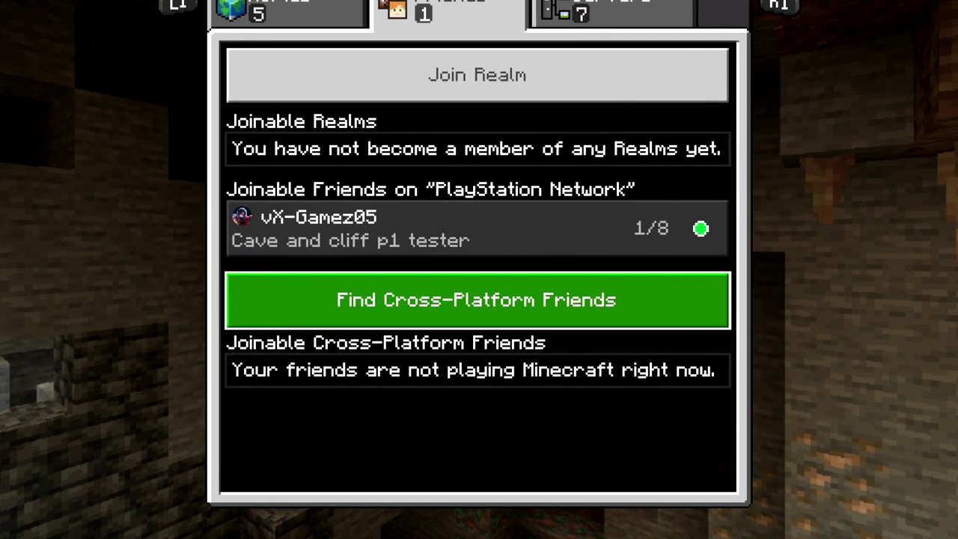
{"action": "key", "text": "Down"}
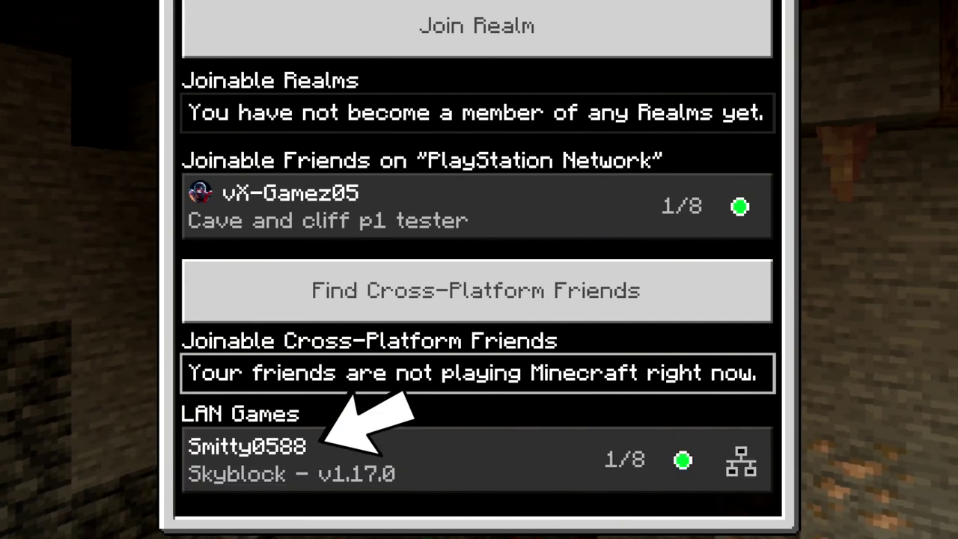
{"action": "key", "text": "Down"}
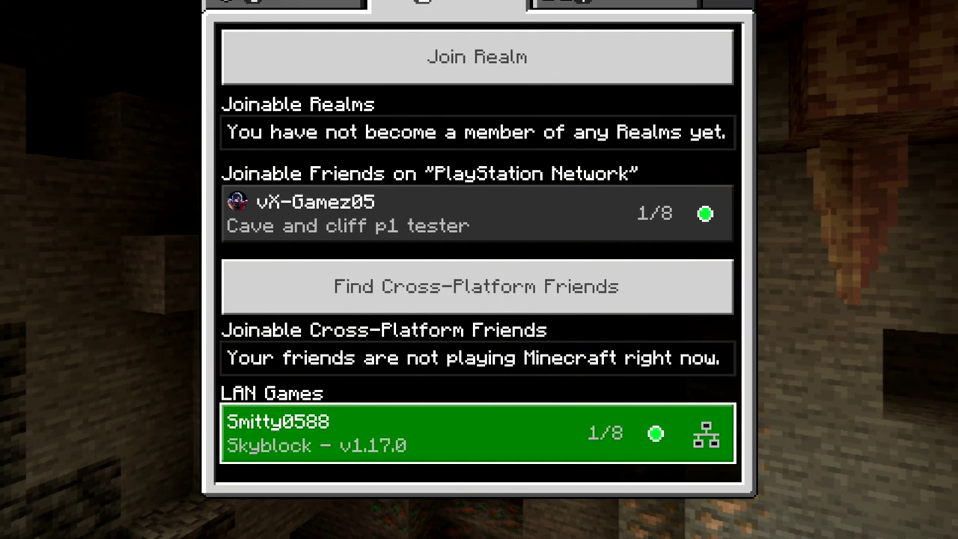
{"action": "key", "text": "Return"}
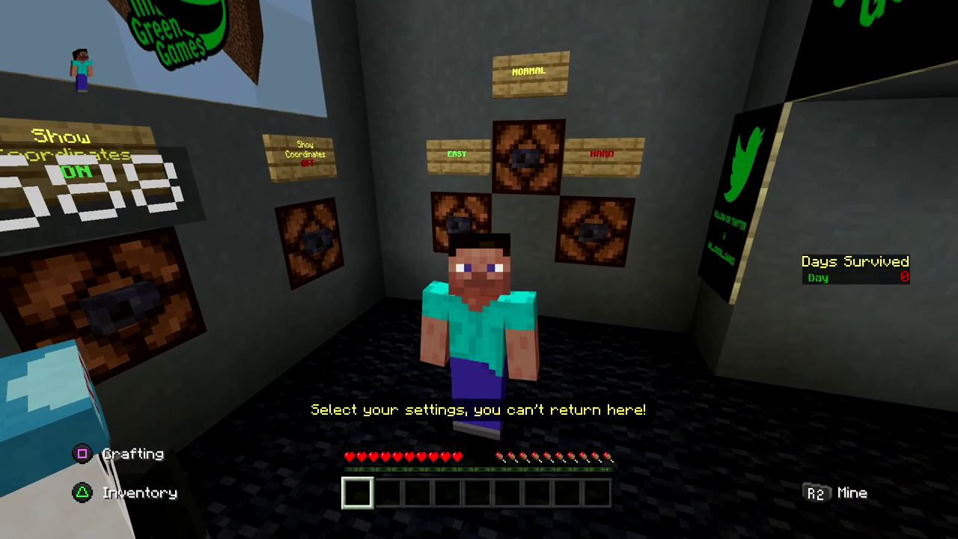
Step: Change the in-game camera perspective to first-person view
{"action": "key", "text": "F5"}
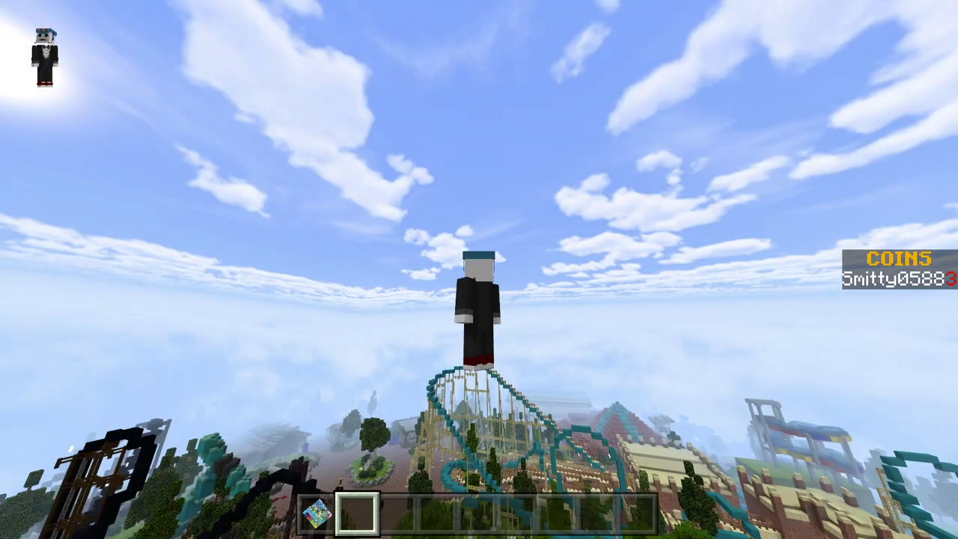
{"action": "key", "text": "F5"}
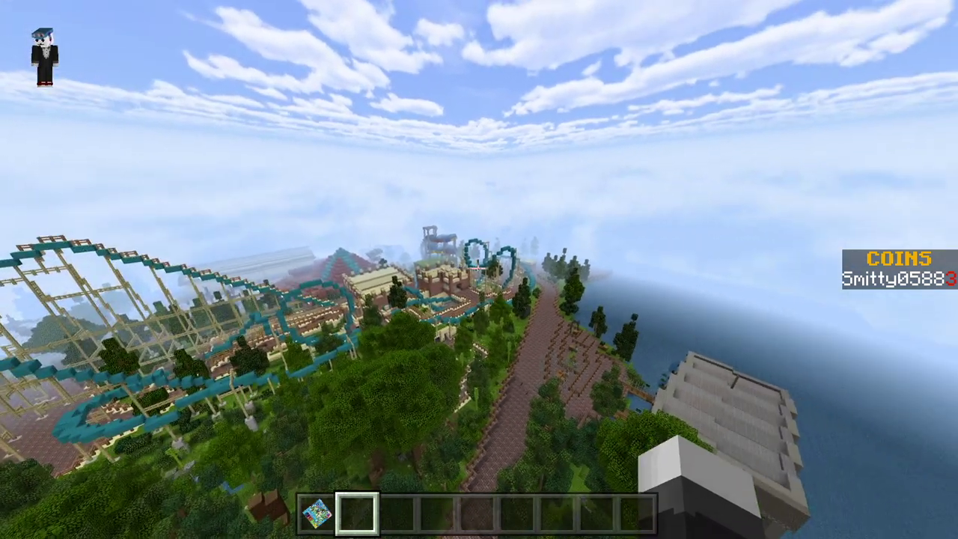